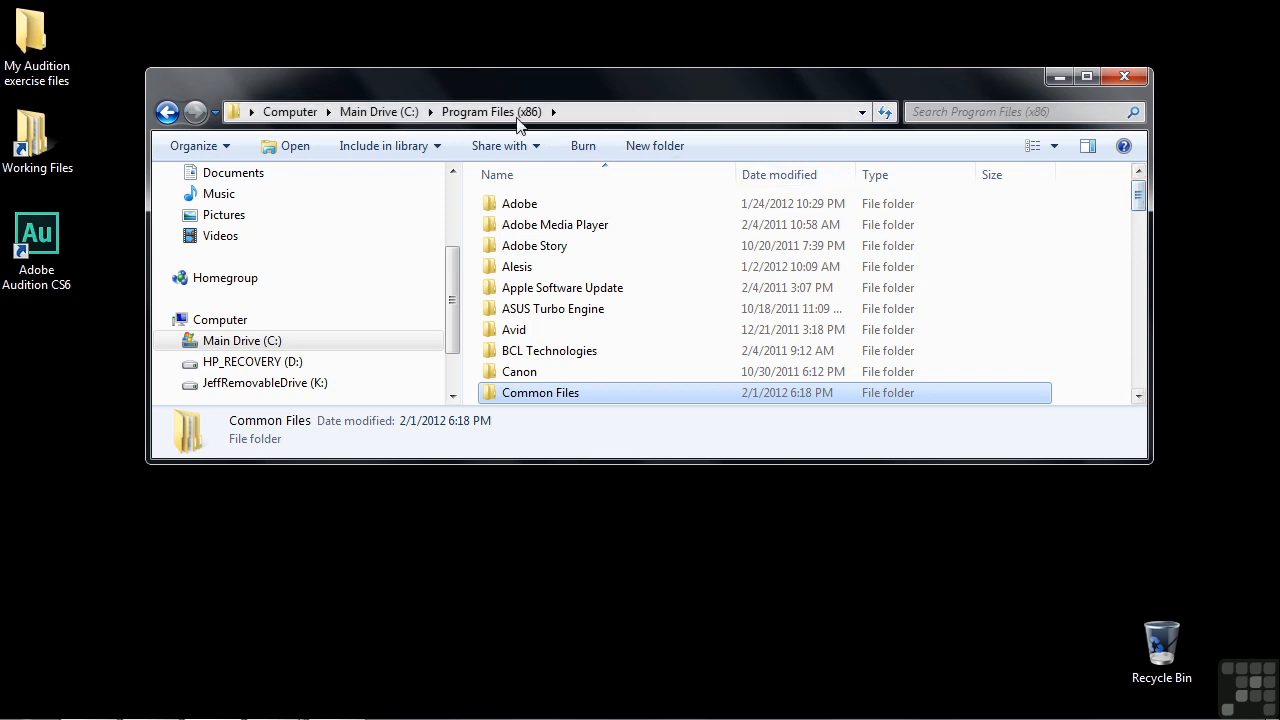
# - Browse from Program Files (x86) to the Vstplugins folder inside the Steinberg folder
pyautogui.moveTo(1136, 200); pyautogui.dragTo(1135, 357)
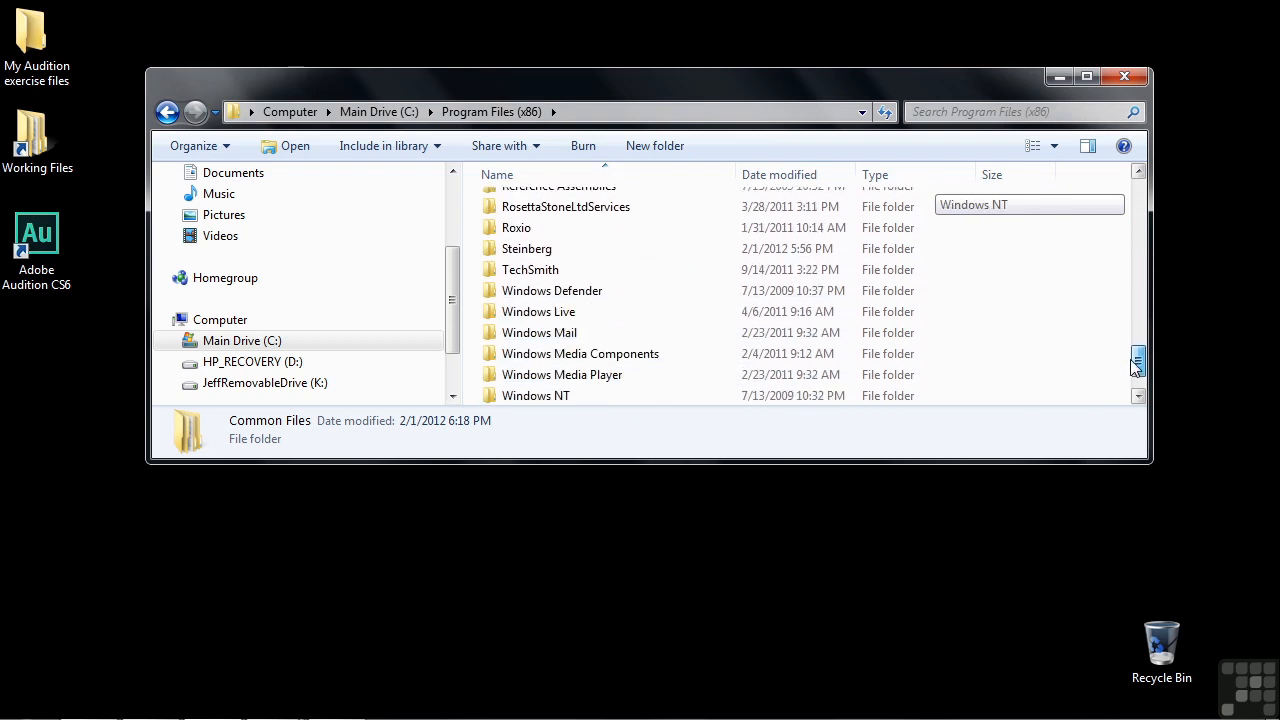
pyautogui.doubleClick(490, 259)
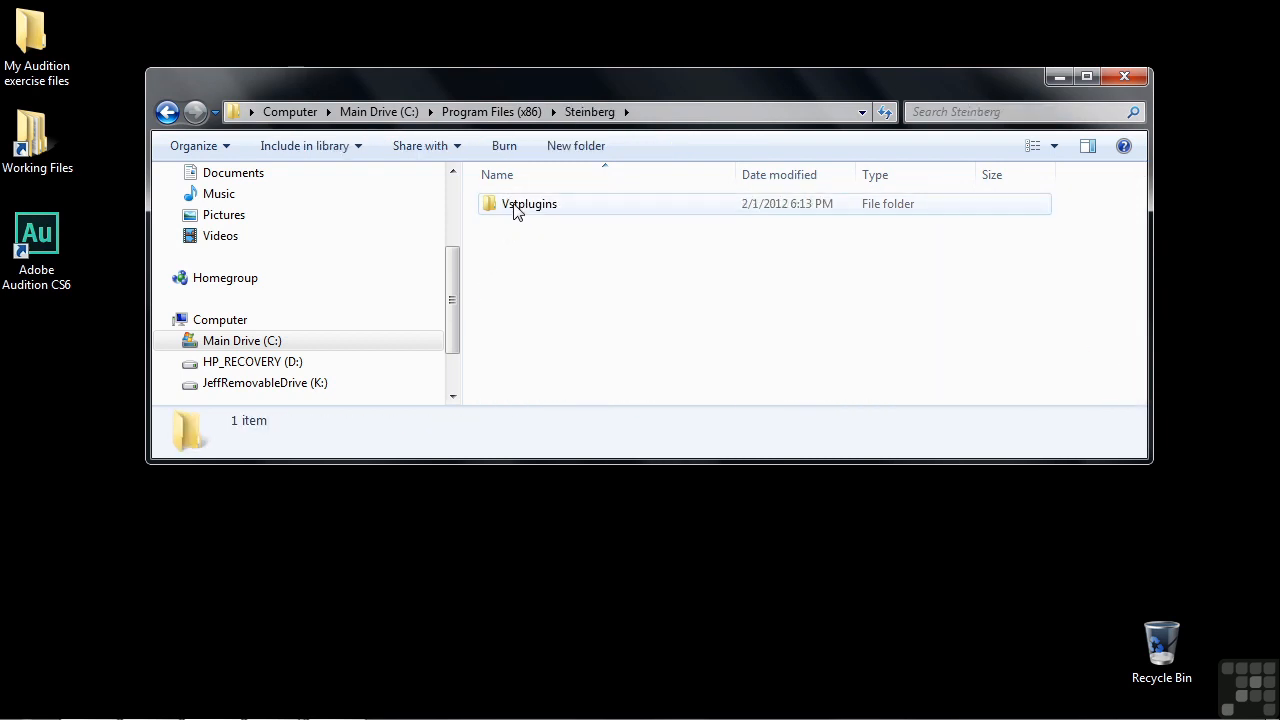
pyautogui.doubleClick(495, 210)
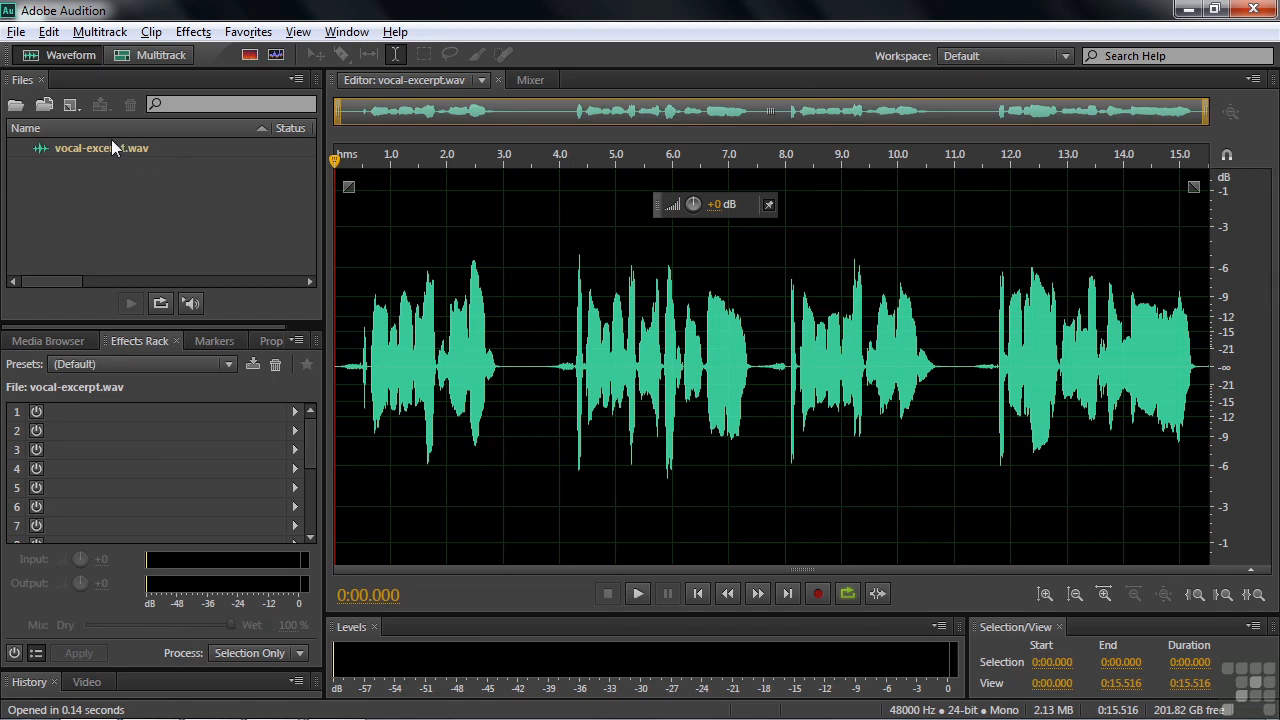
# - In Adobe Audition, open the Audio Plug-In Manager and reset the VST plug-in folders to their default locations
pyautogui.click(192, 32)
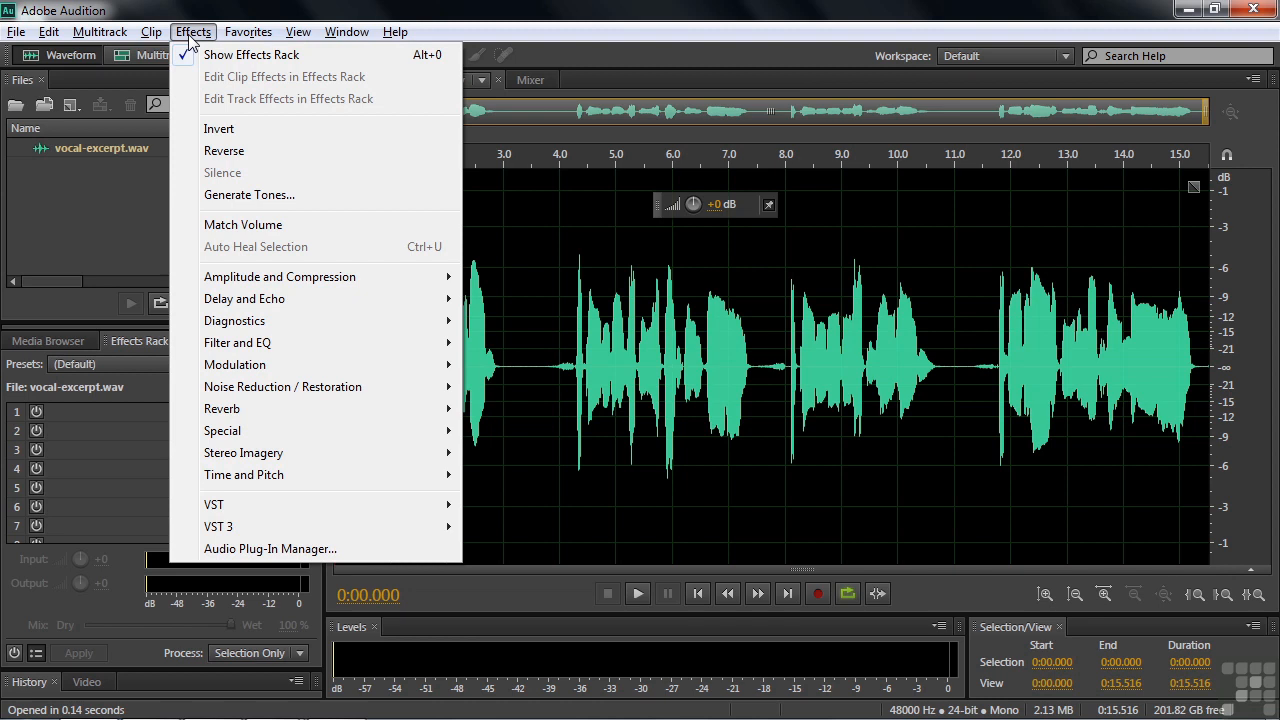
pyautogui.click(256, 552)
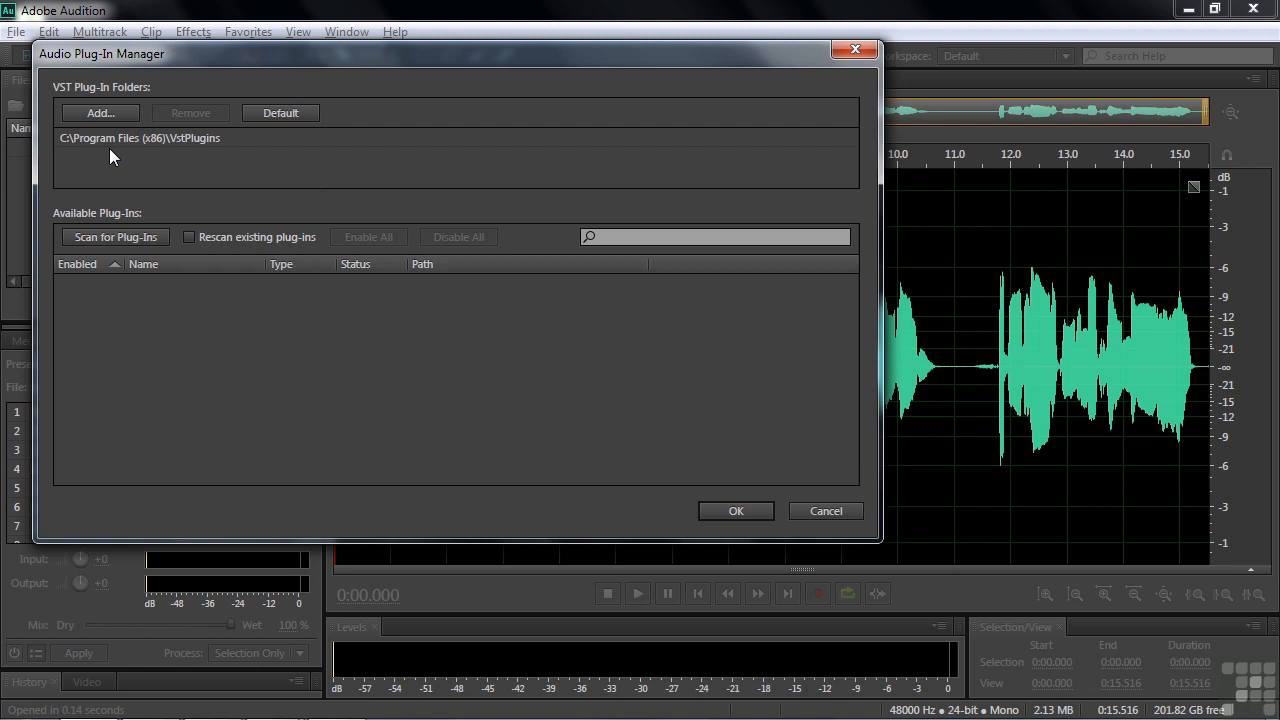
pyautogui.click(281, 114)
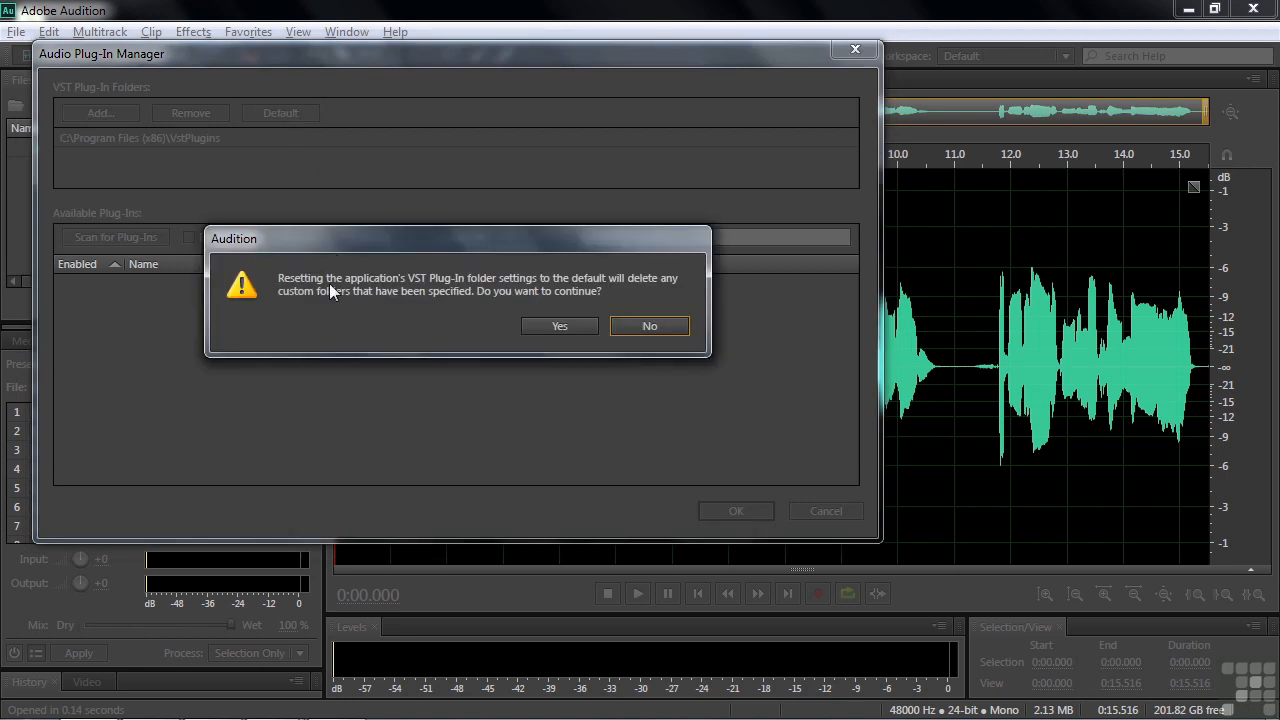
pyautogui.click(552, 325)
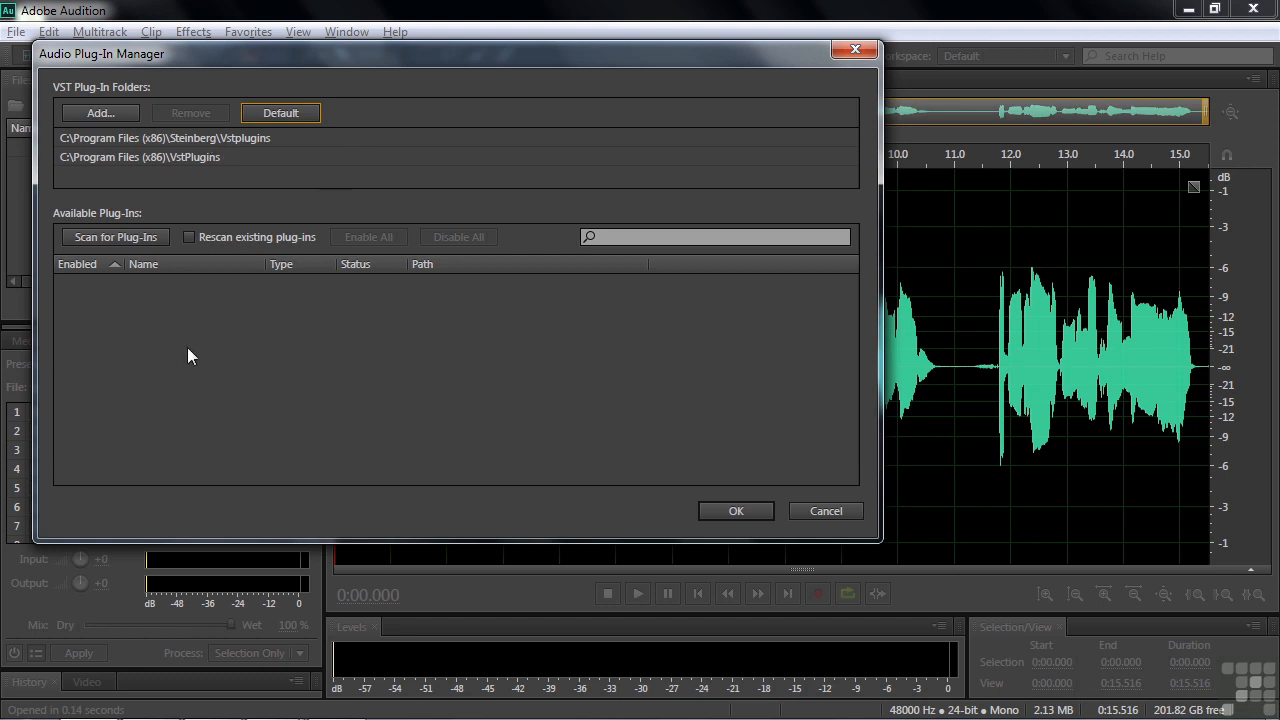
# - Scan for available audio plug-ins, enable all of them, and accept the plug-in manager settings
pyautogui.click(106, 236)
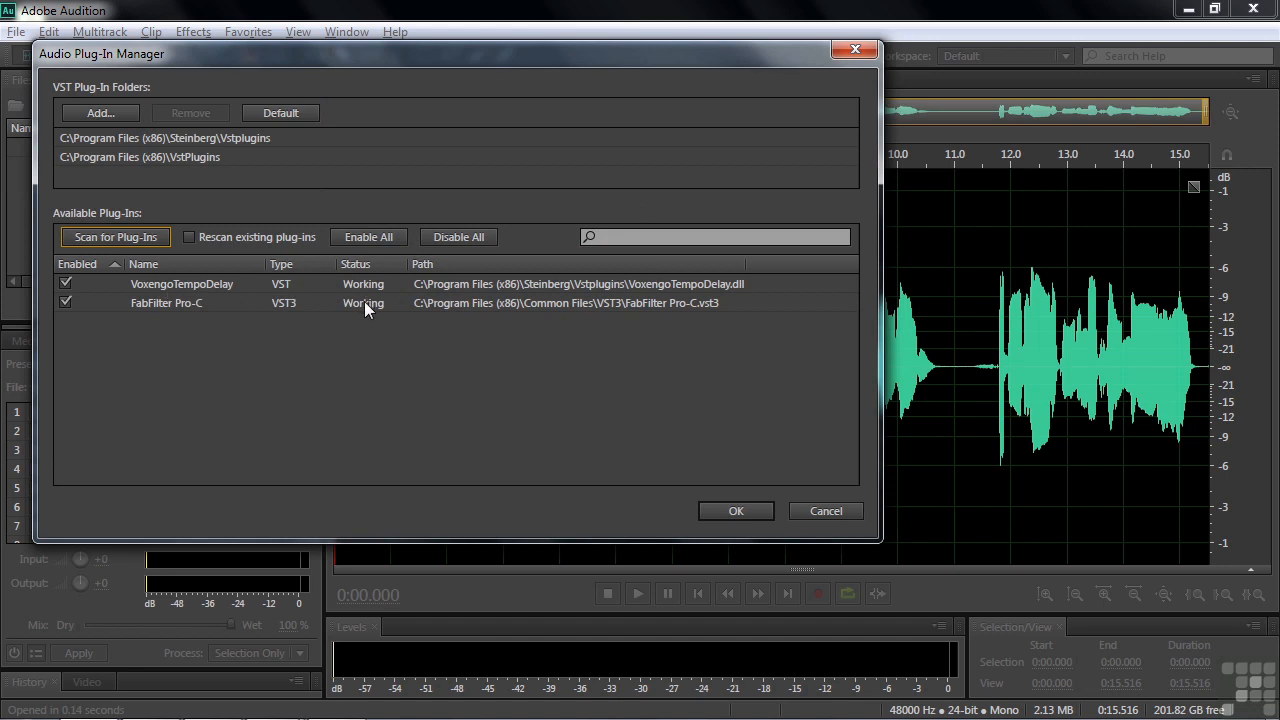
pyautogui.click(376, 236)
pyautogui.click(736, 511)
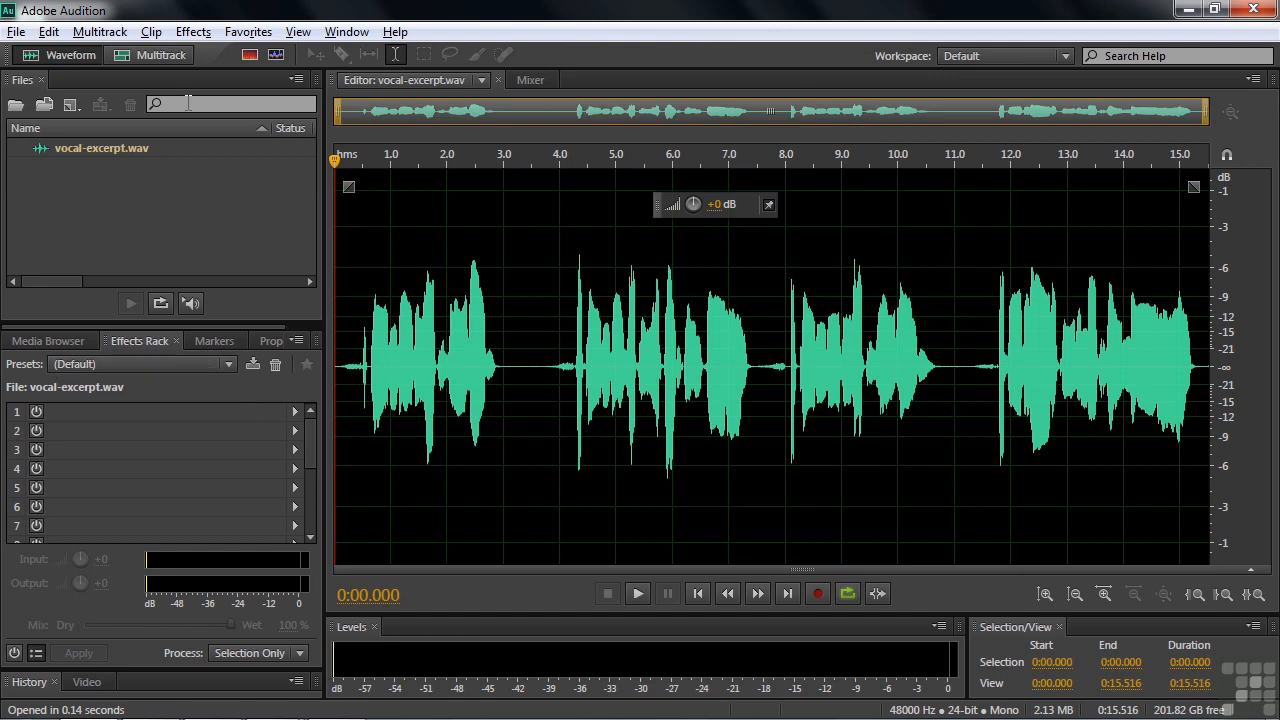
# - Check which plug-ins are offered among the VST and VST 3 effects
pyautogui.click(192, 34)
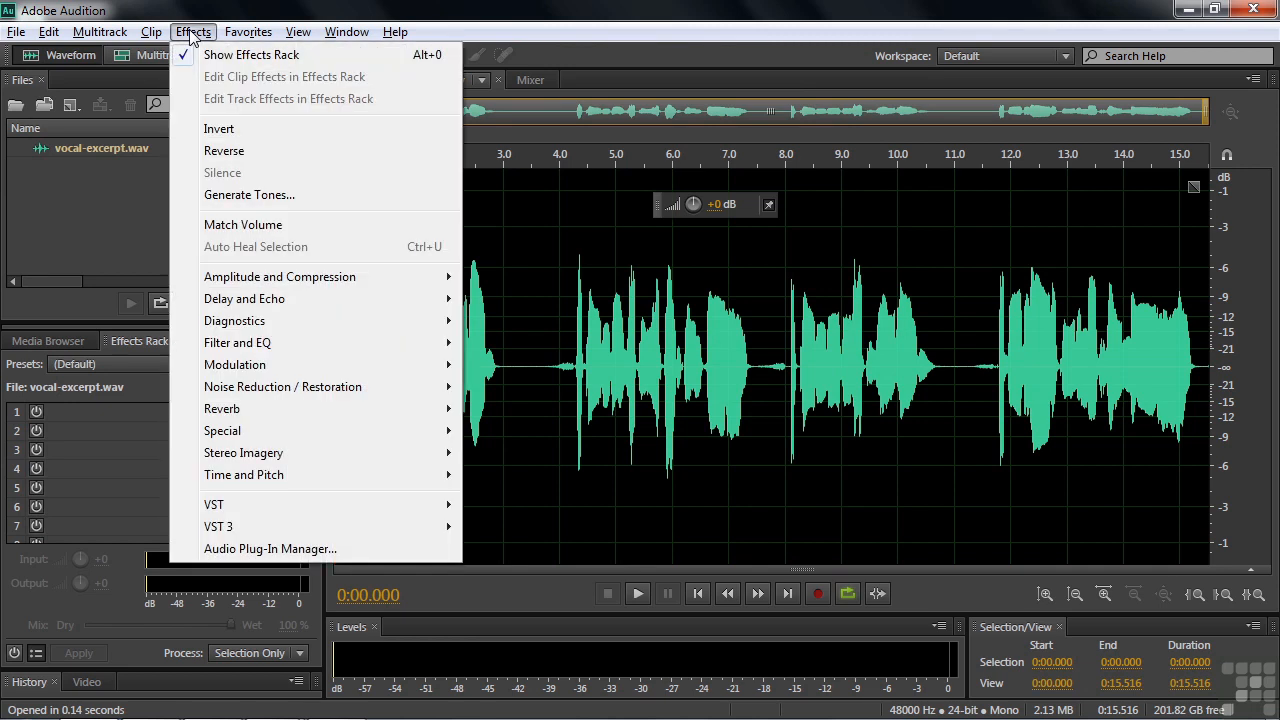
pyautogui.moveTo(238, 505)
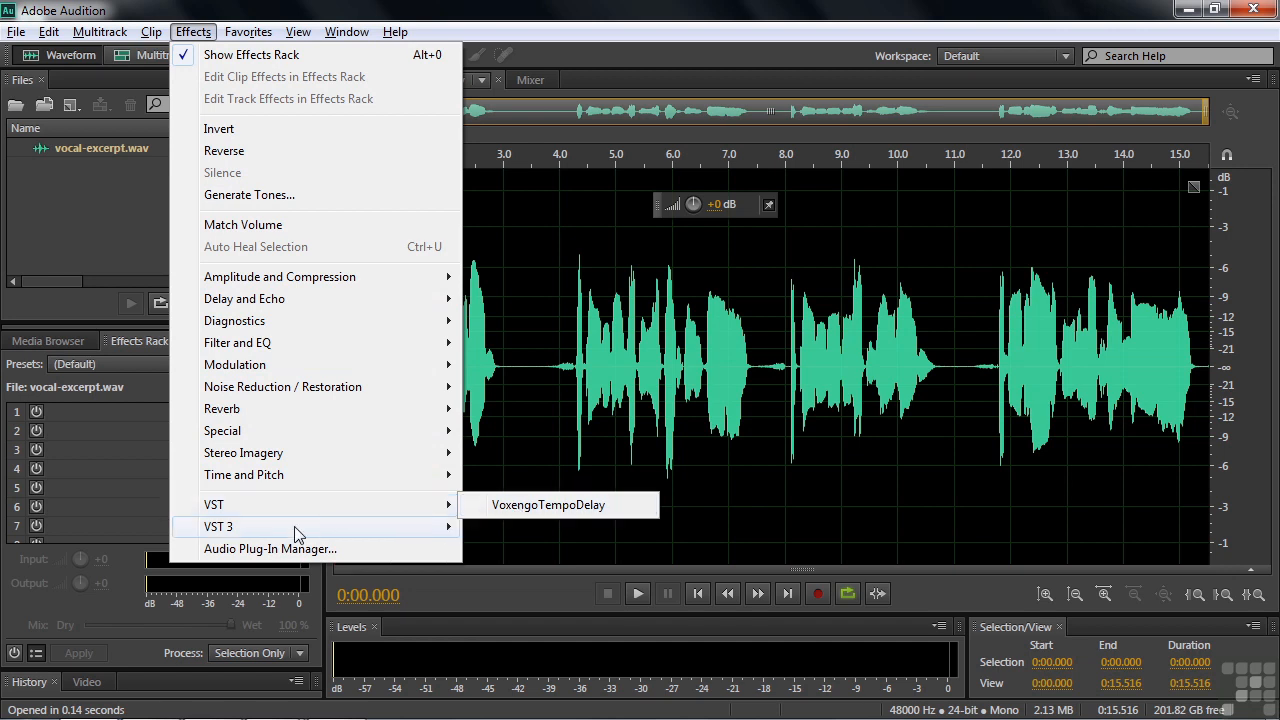
pyautogui.moveTo(296, 530)
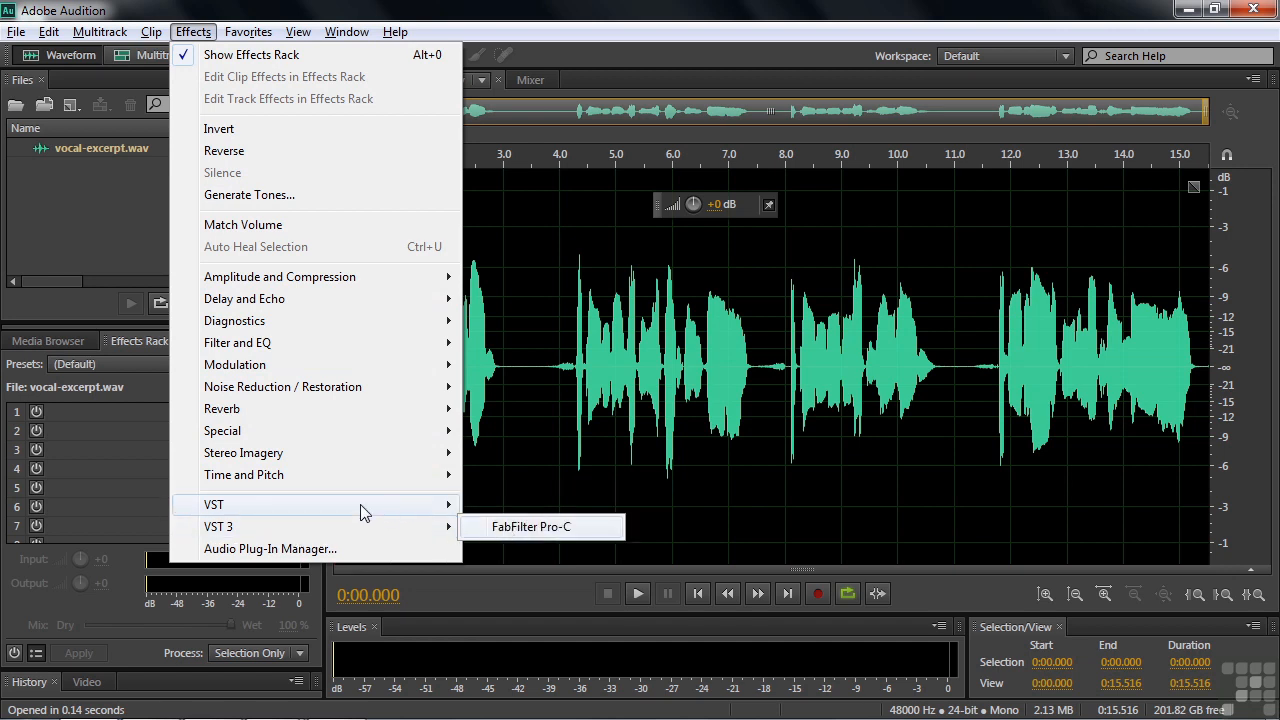
pyautogui.moveTo(366, 508)
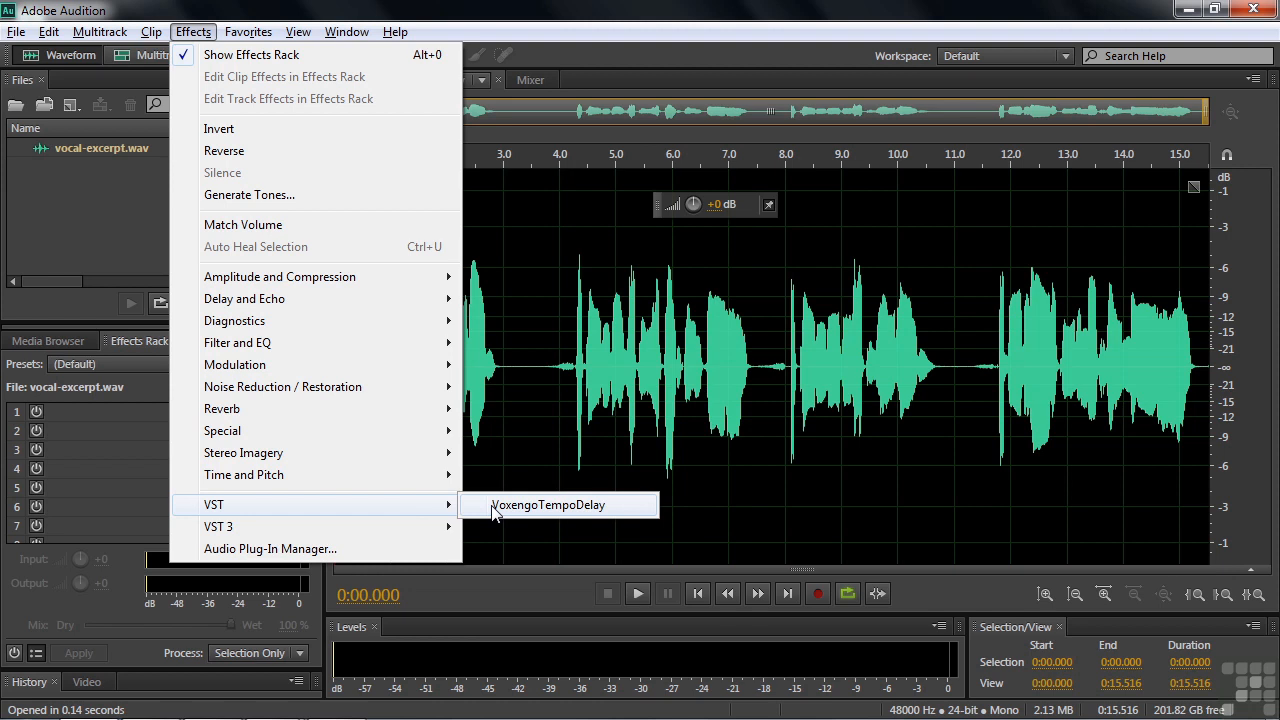
# - Set the effect menu sorting to Vendor, Category in the Effects preferences
pyautogui.moveTo(42, 32)
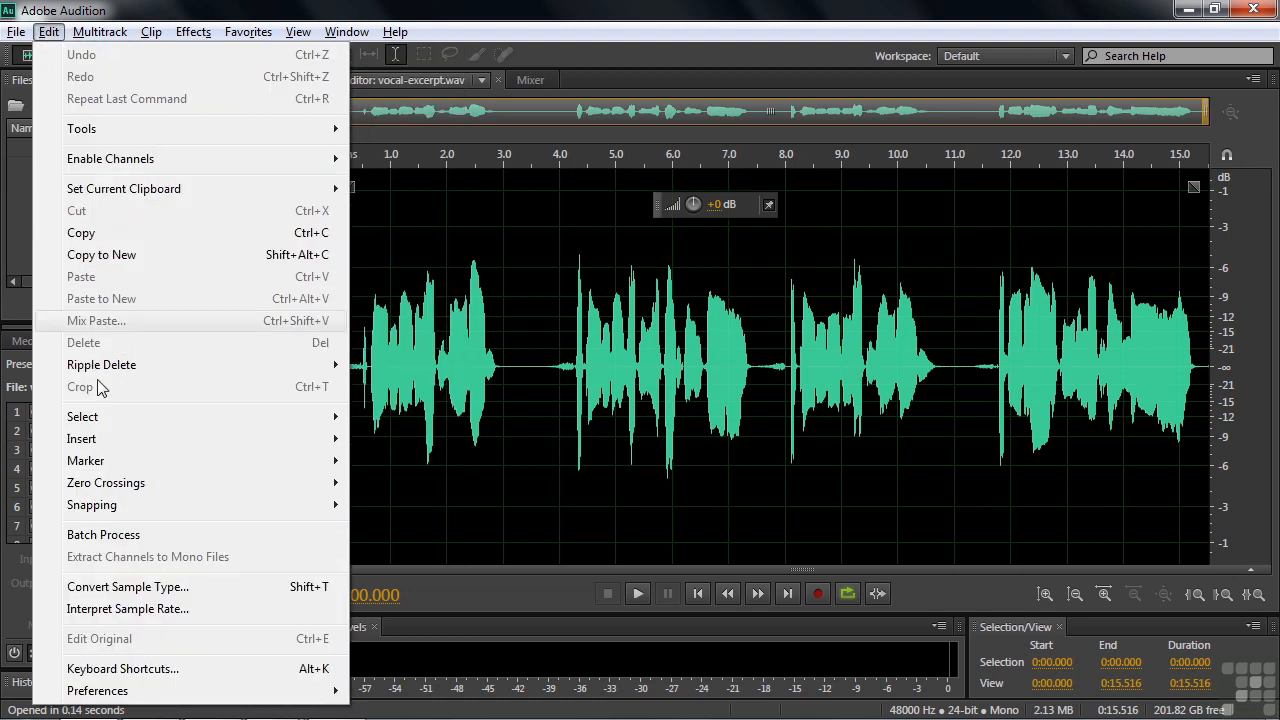
pyautogui.moveTo(128, 697)
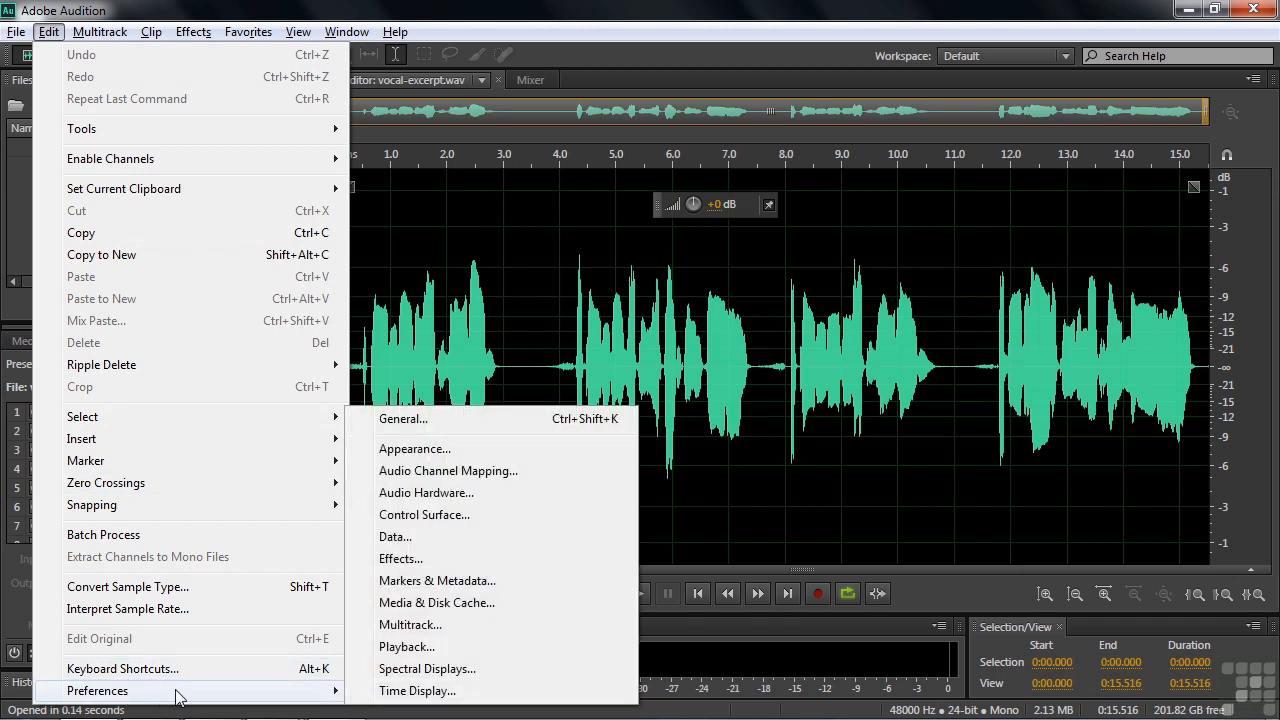
pyautogui.click(412, 564)
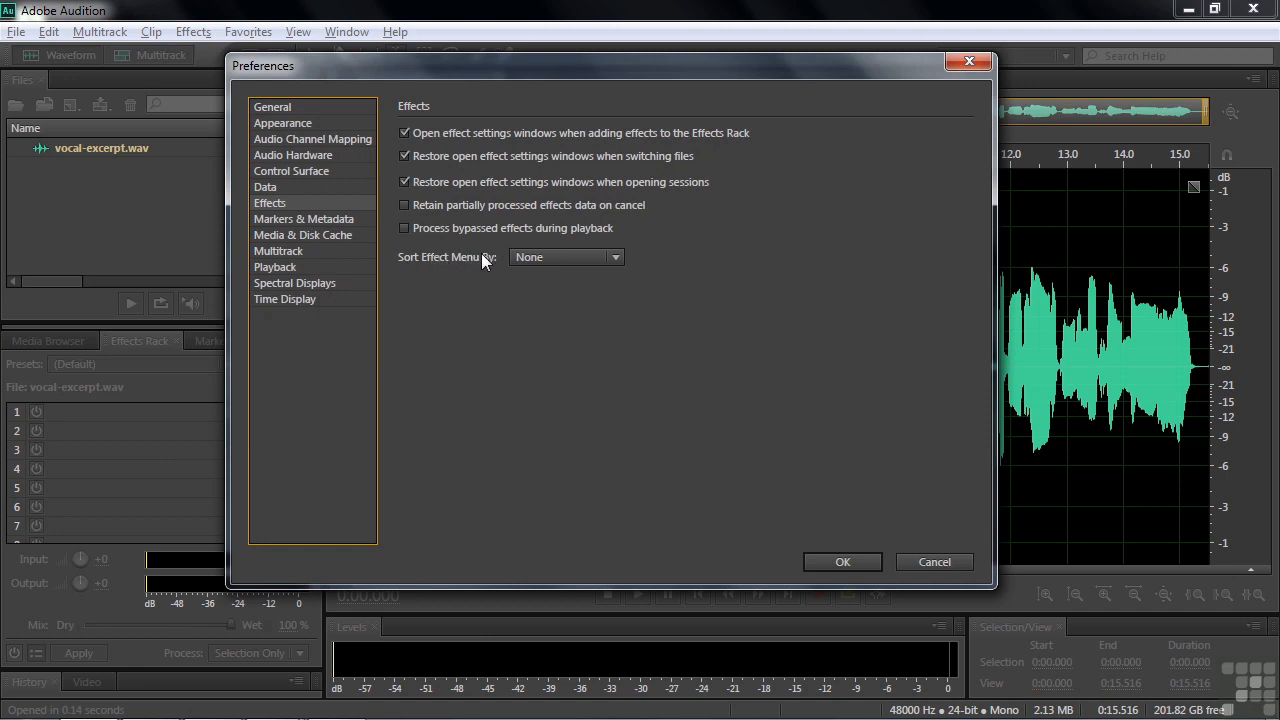
pyautogui.click(618, 257)
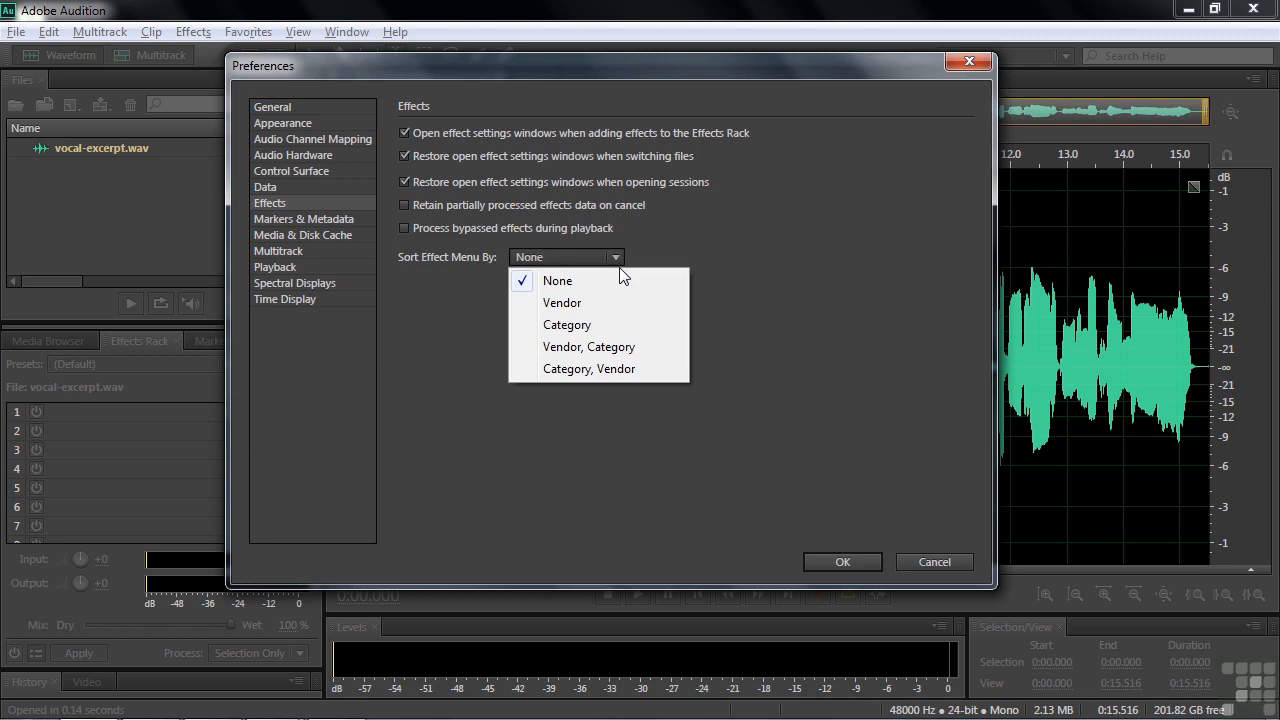
pyautogui.click(630, 347)
pyautogui.click(838, 563)
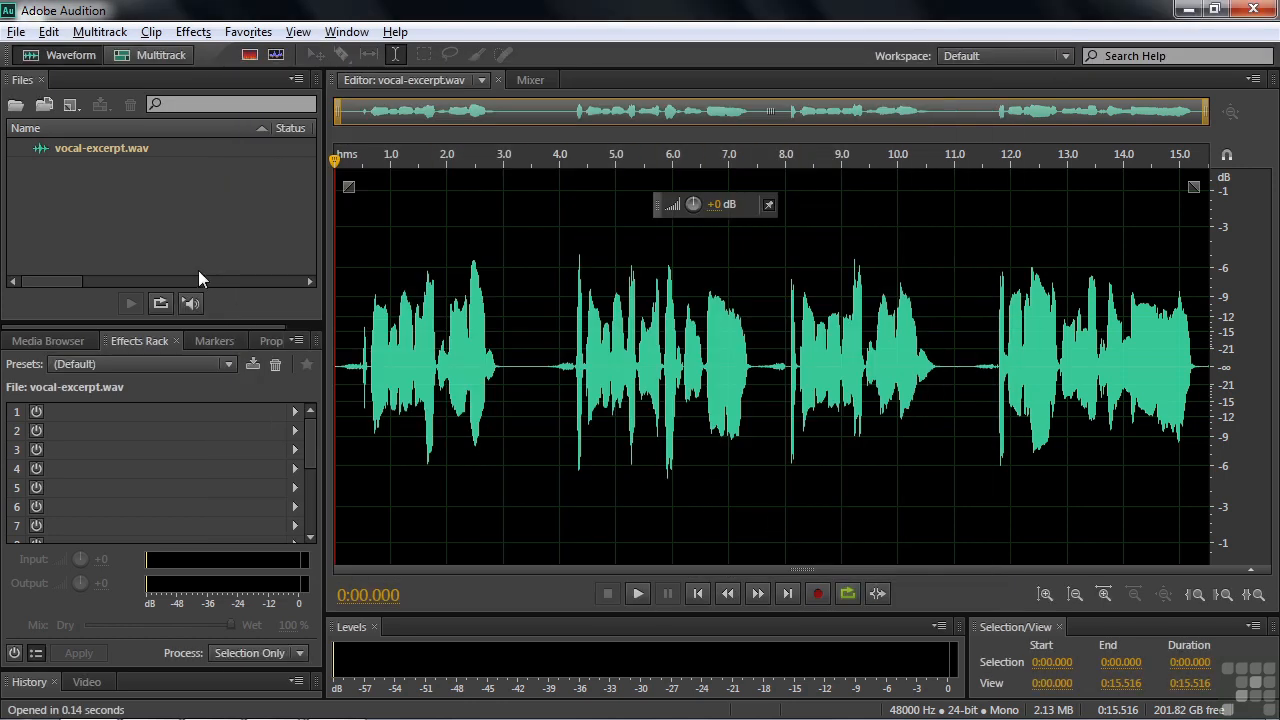
# - Examine how the VST and VST 3 effects are grouped by vendor and category
pyautogui.click(193, 32)
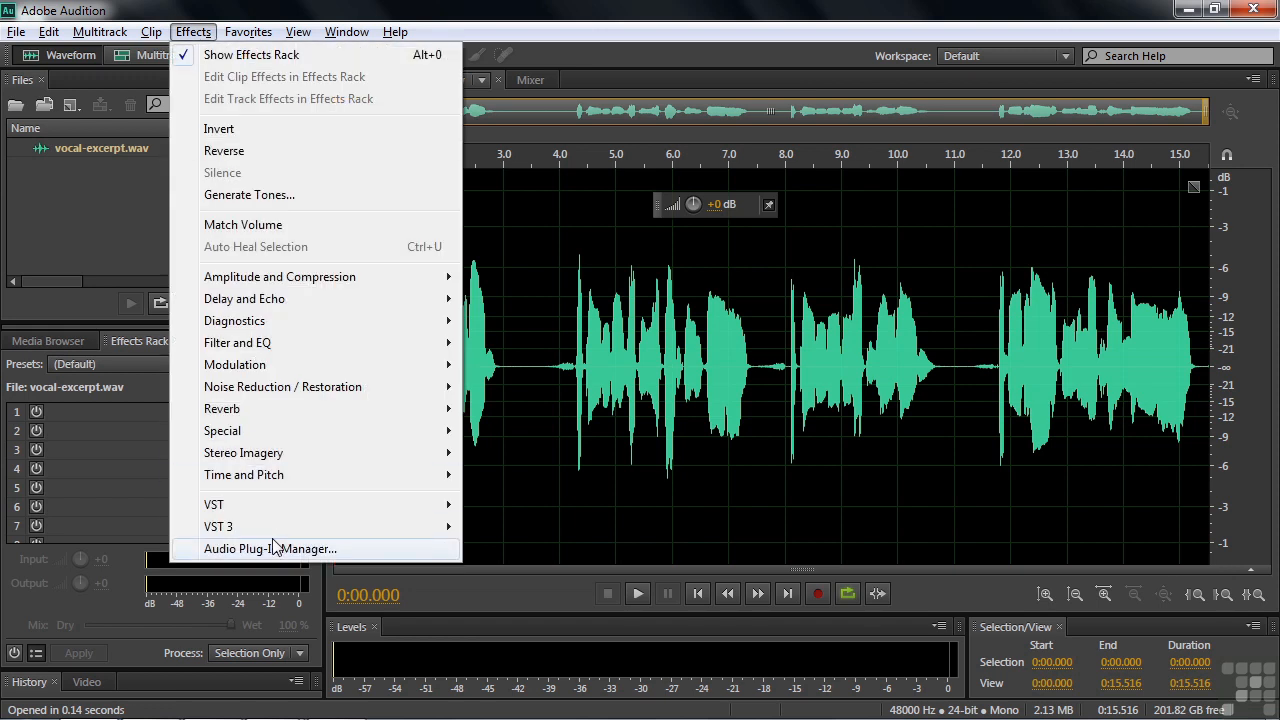
pyautogui.moveTo(505, 507)
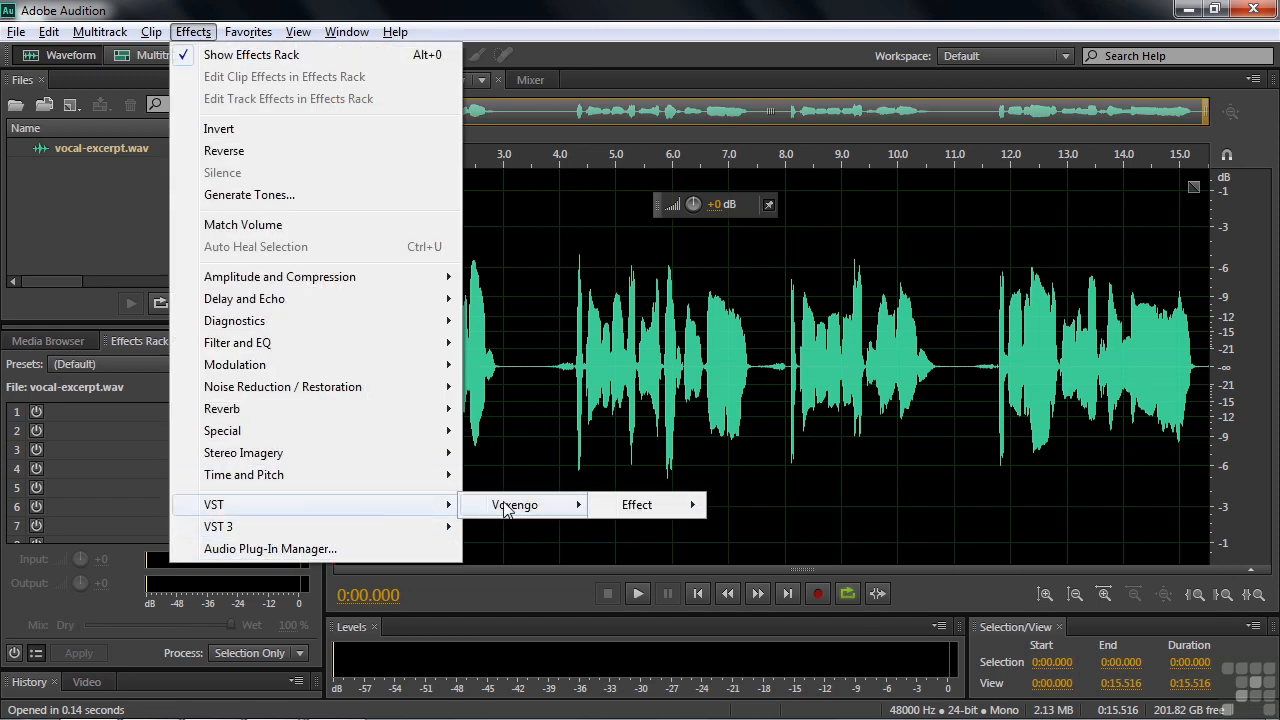
pyautogui.moveTo(638, 508)
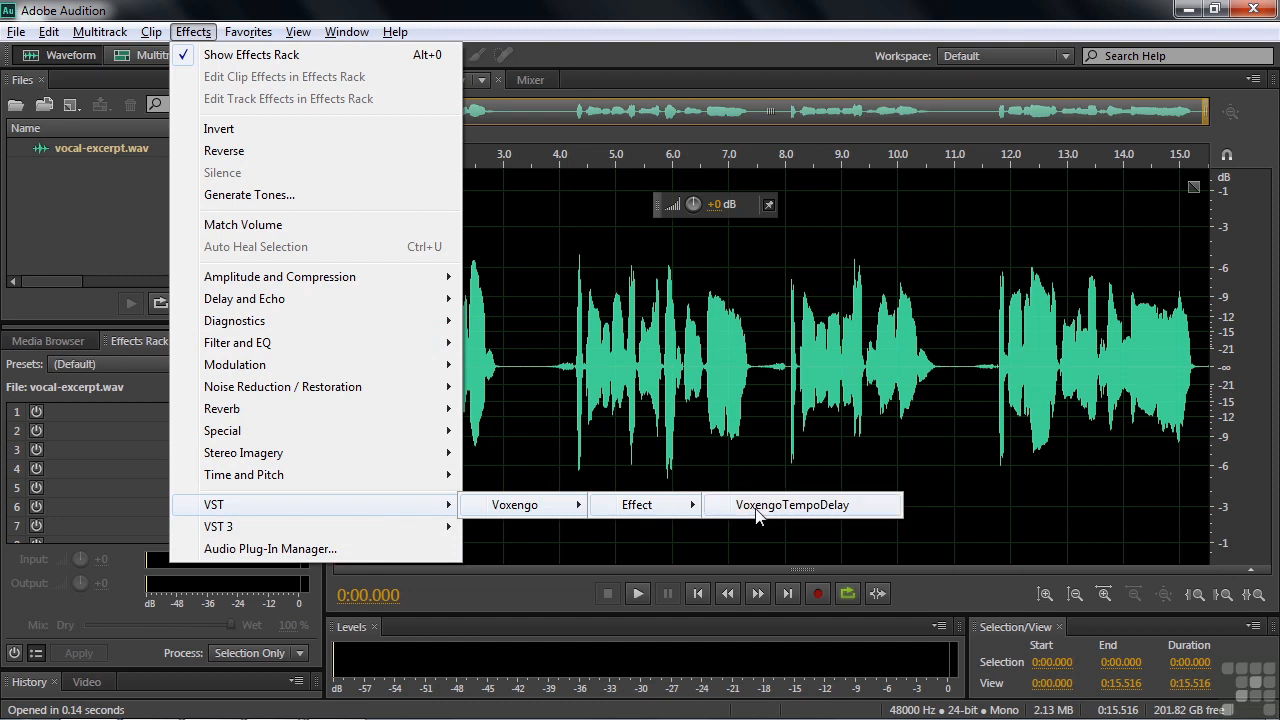
pyautogui.moveTo(312, 535)
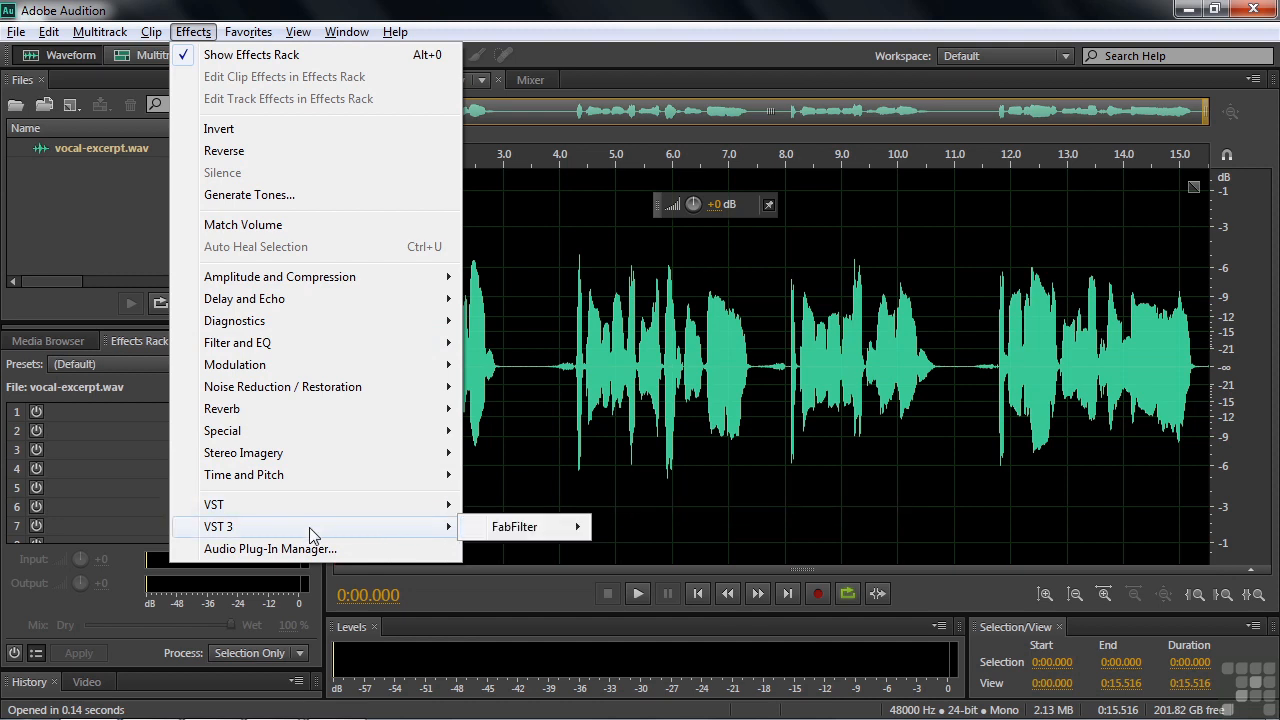
pyautogui.moveTo(516, 530)
pyautogui.moveTo(625, 533)
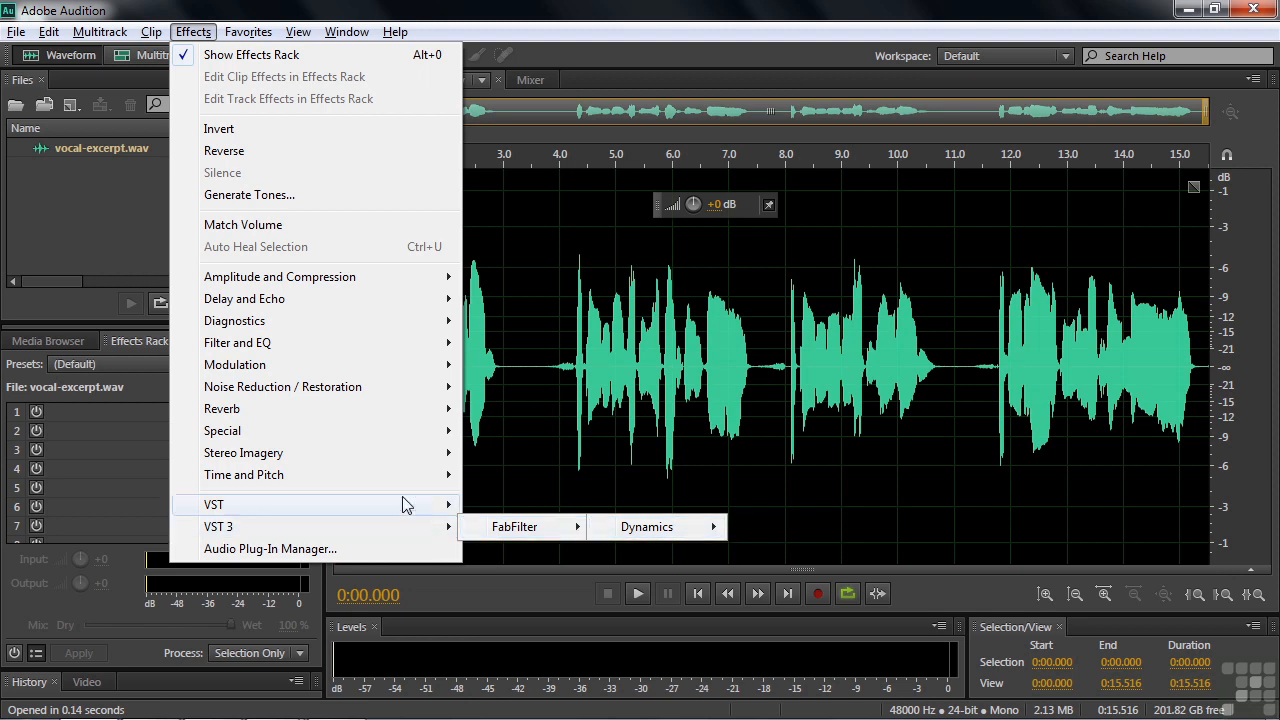
pyautogui.click(46, 189)
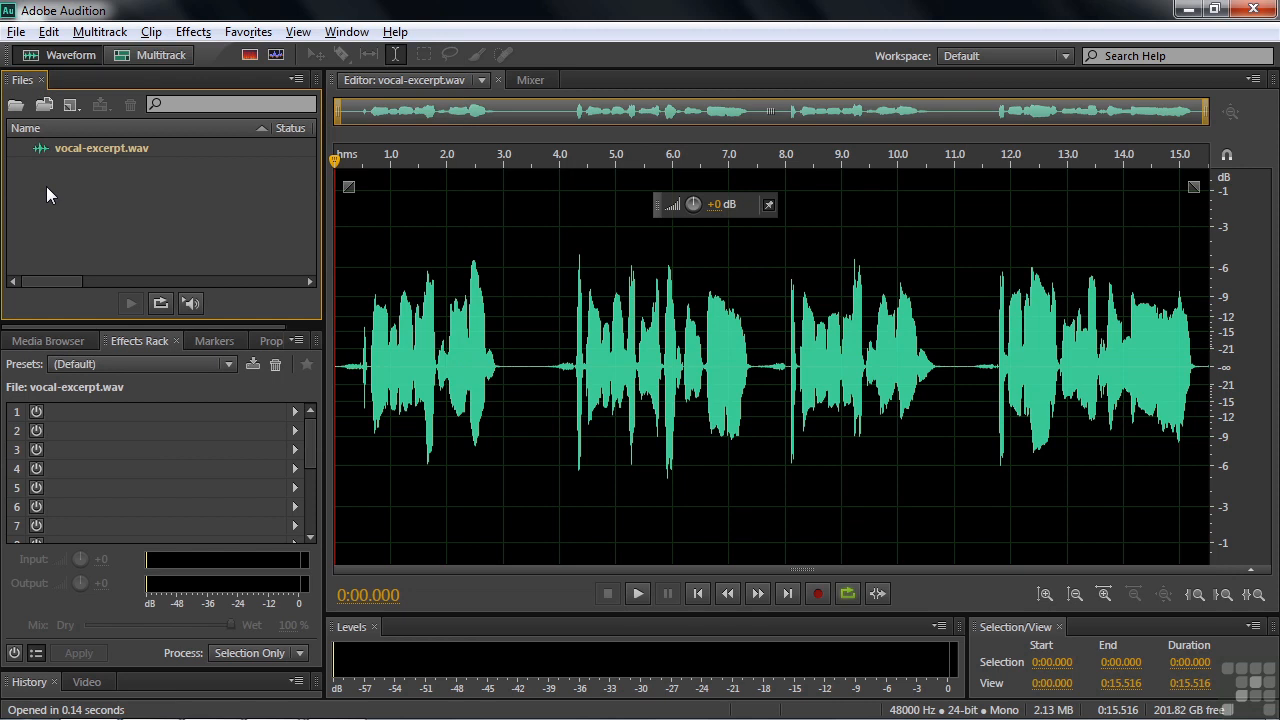
# - Set the effect menu sorting to None in the Effects preferences
pyautogui.click(48, 31)
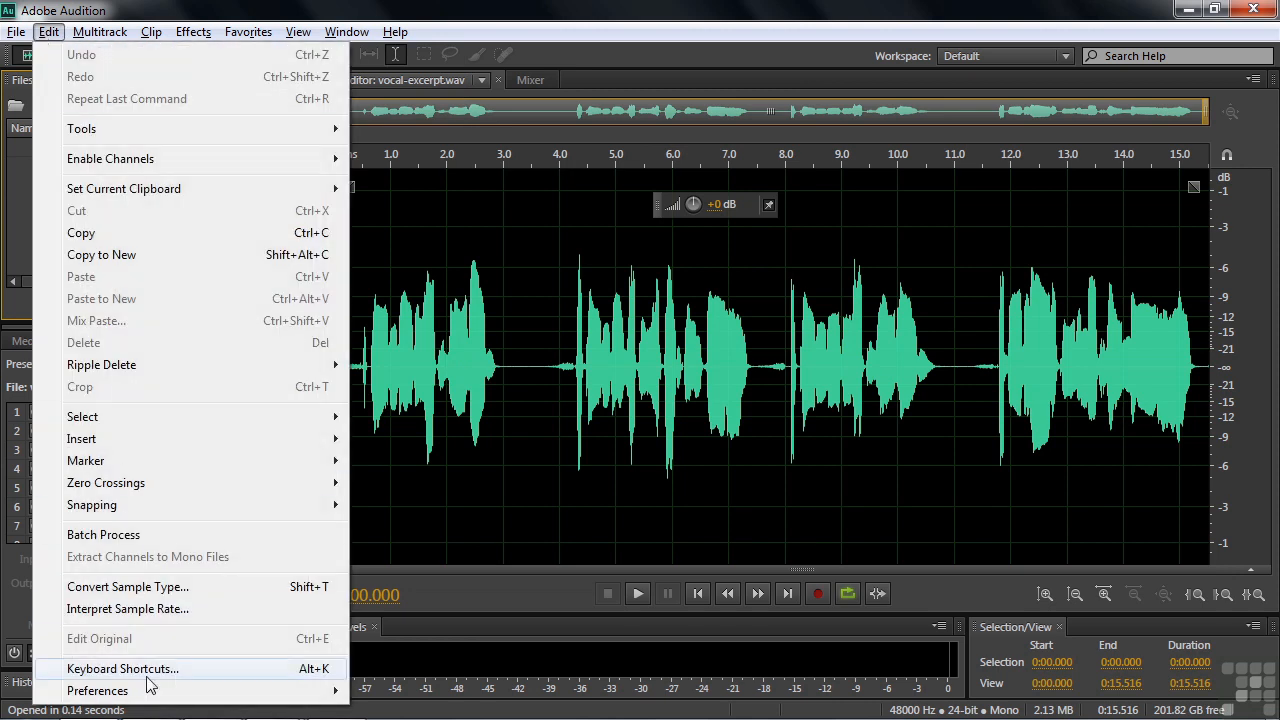
pyautogui.moveTo(149, 689)
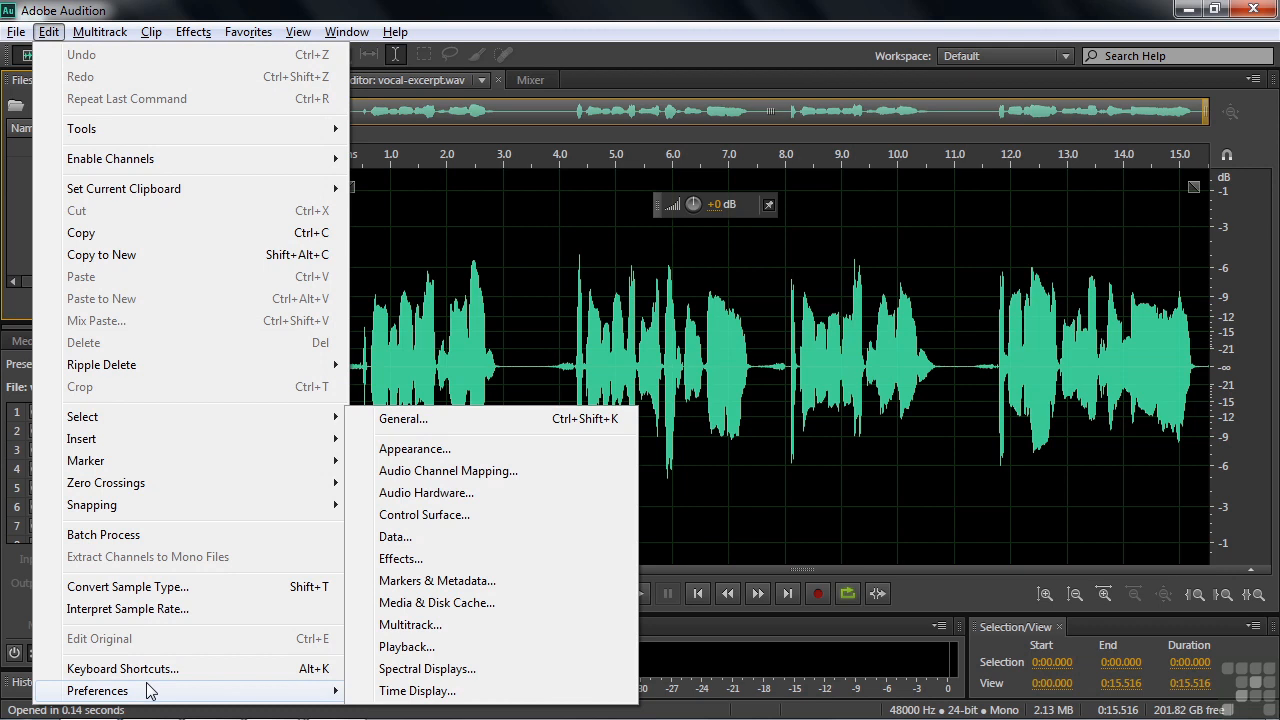
pyautogui.click(405, 559)
pyautogui.click(616, 254)
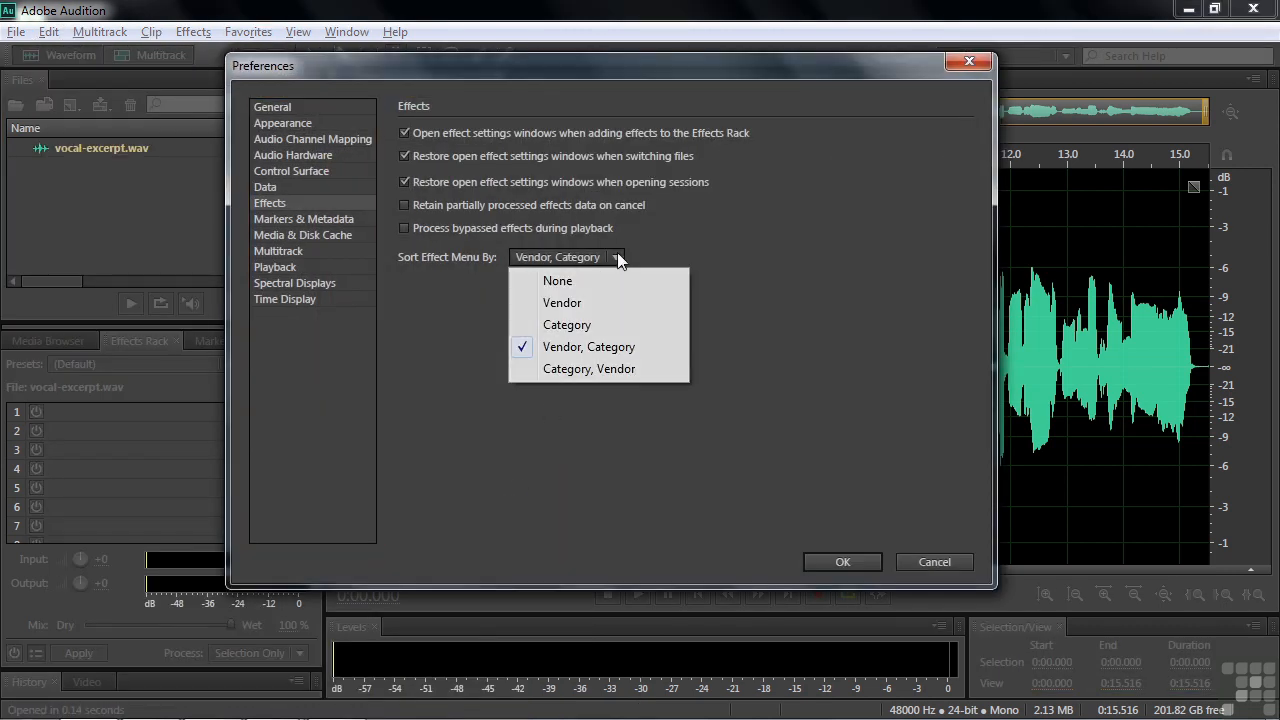
pyautogui.click(592, 276)
pyautogui.click(843, 563)
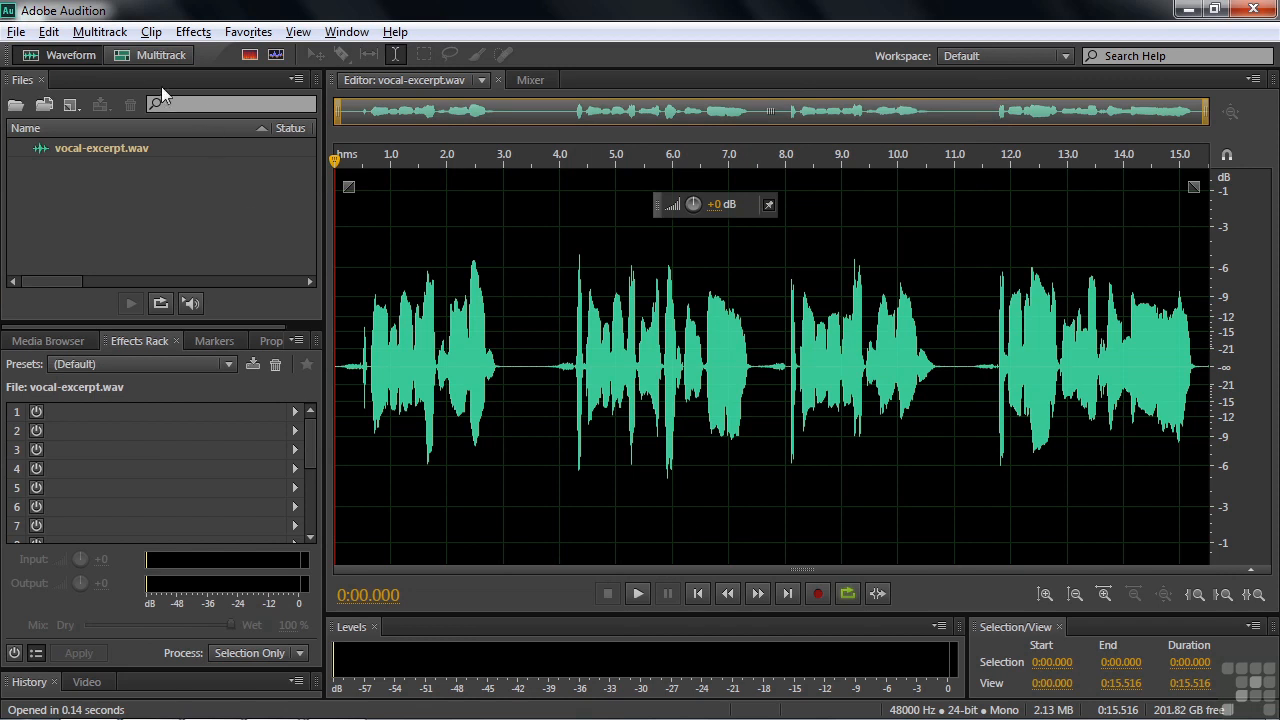
# - Check how the VST effects are listed without vendor or category sorting
pyautogui.click(193, 31)
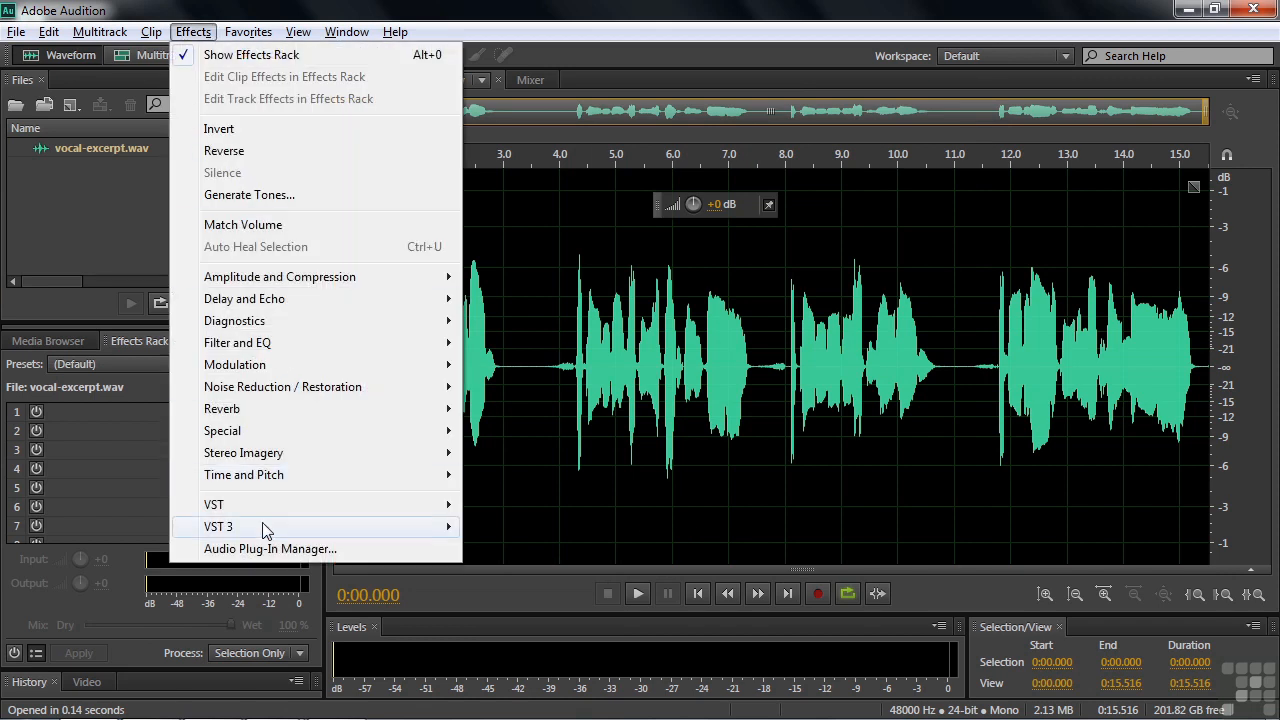
pyautogui.moveTo(252, 508)
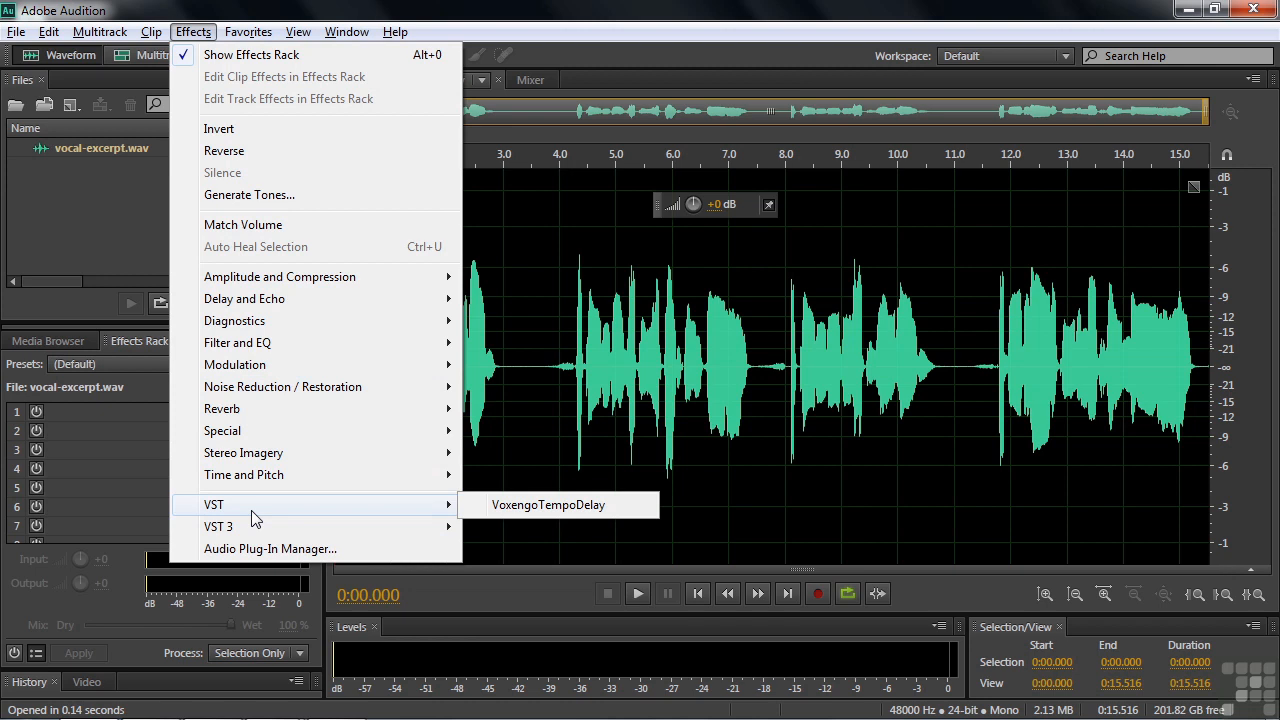
pyautogui.moveTo(430, 475)
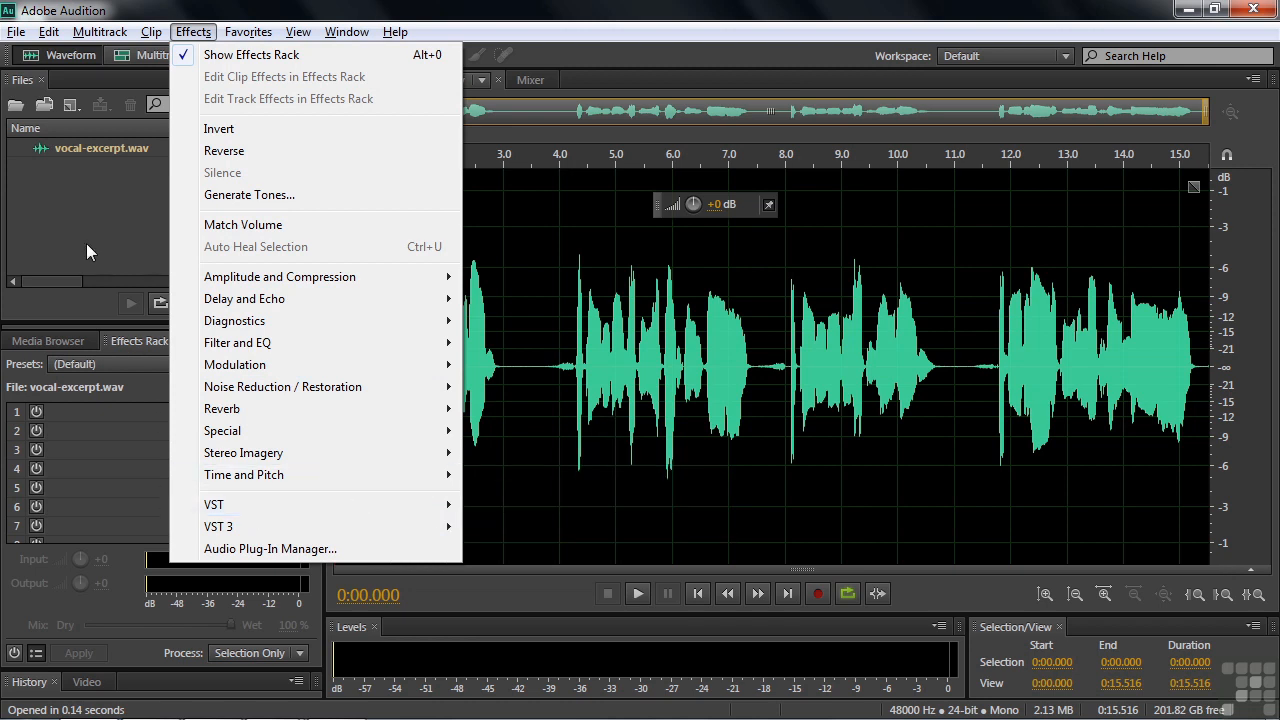
pyautogui.click(85, 244)
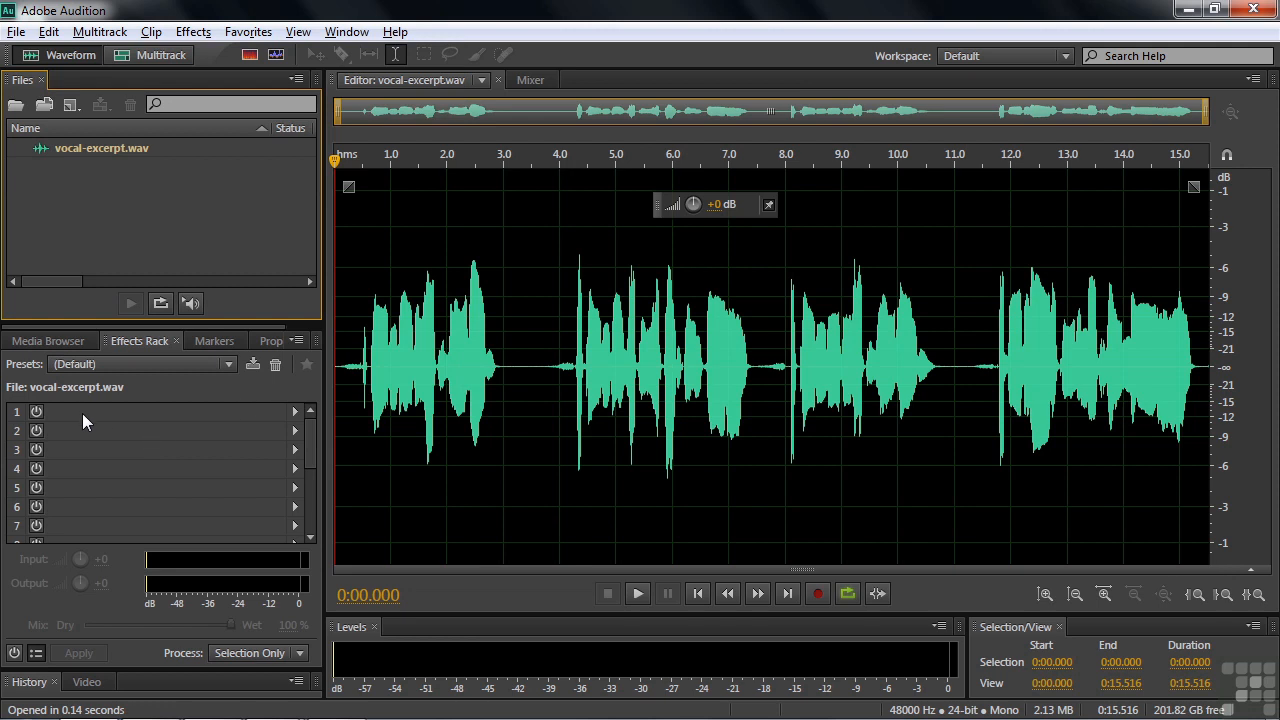
# - Insert the VoxengoTempoDelay VST effect in slot 1 of the Effects Rack for vocal-excerpt.wav and close its settings window
pyautogui.click(295, 412)
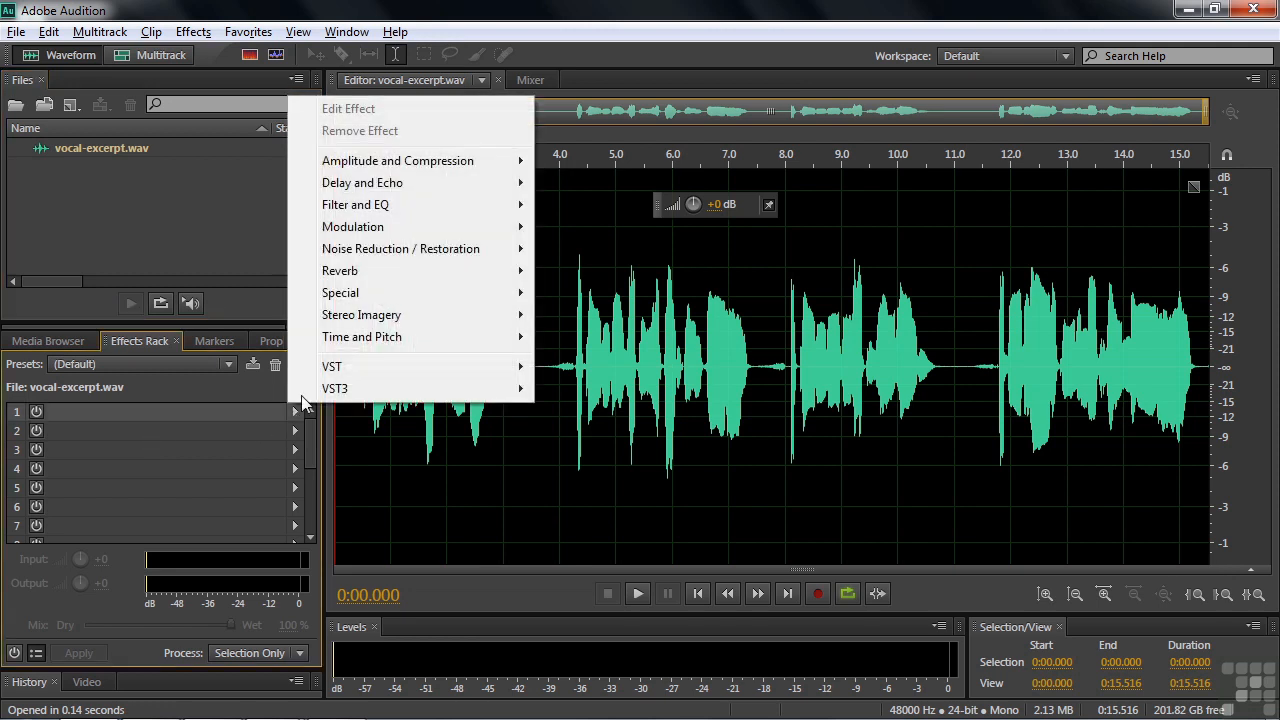
pyautogui.moveTo(330, 370)
pyautogui.click(605, 368)
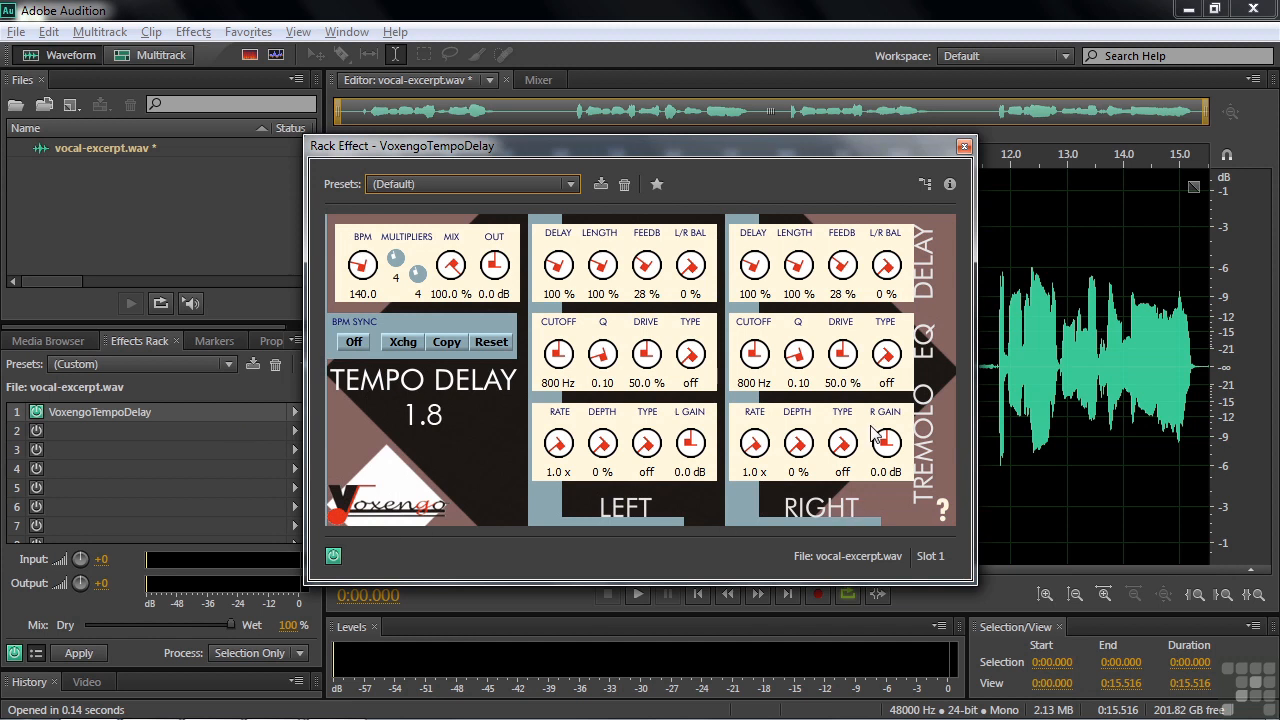
pyautogui.click(964, 146)
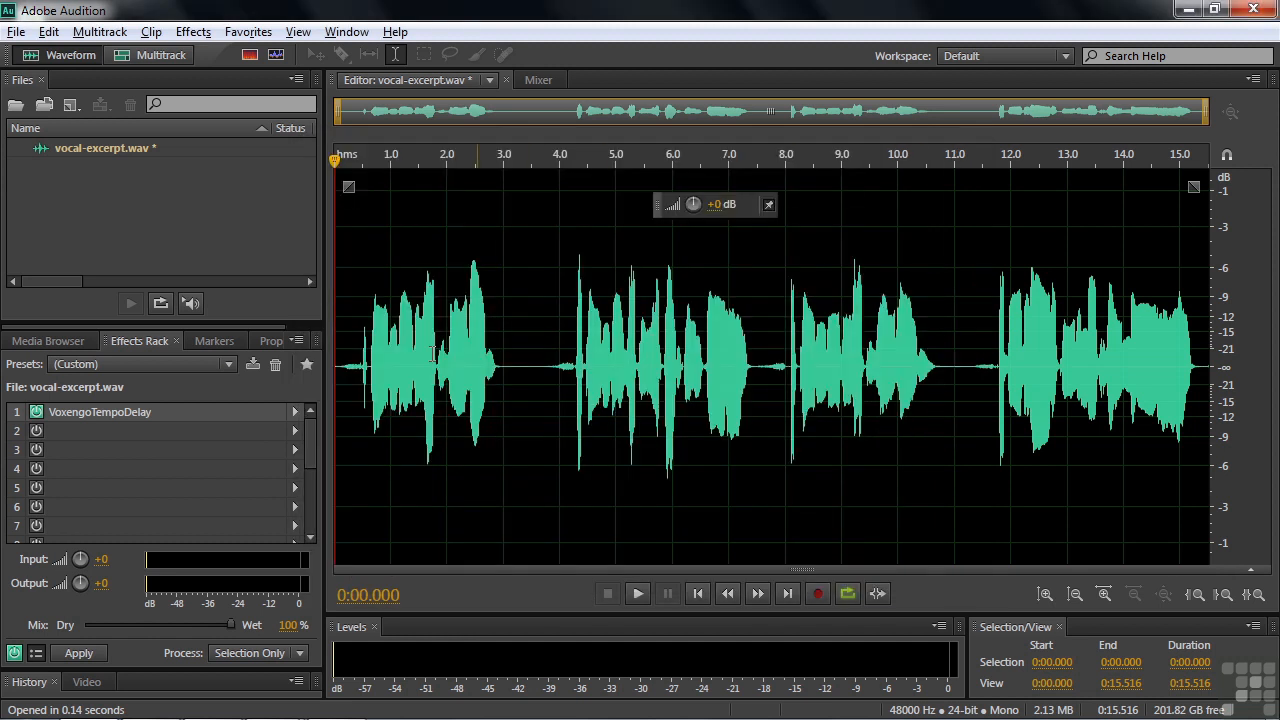
# - Insert the FabFilter Pro-C VST3 effect in slot 2 of the Effects Rack, continue its evaluation, and move its settings window aside
pyautogui.click(294, 430)
pyautogui.moveTo(322, 410)
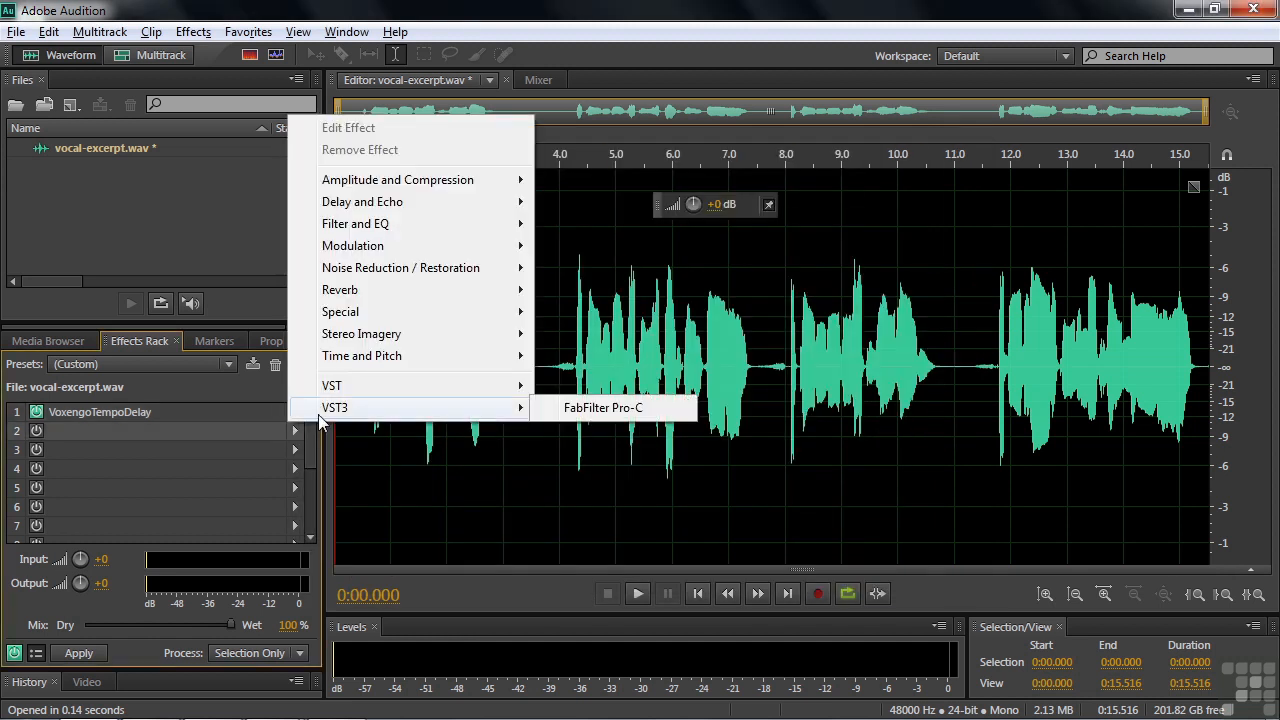
pyautogui.click(588, 412)
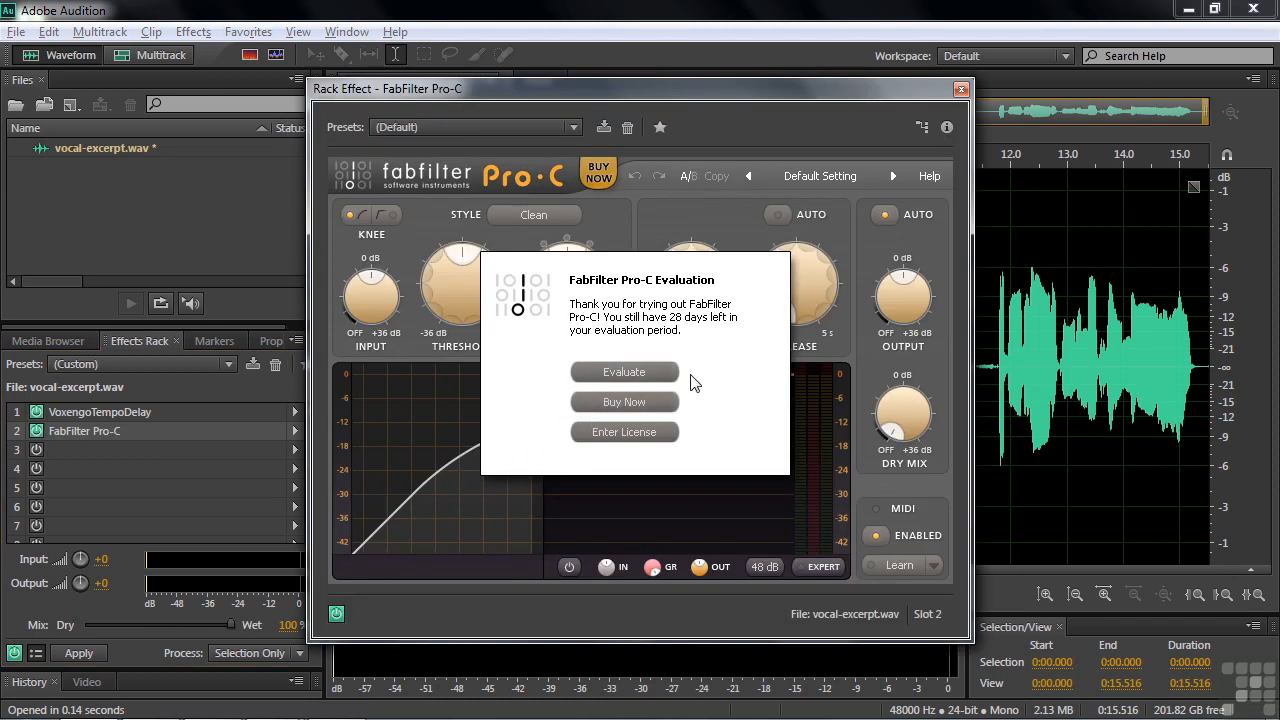
pyautogui.click(632, 371)
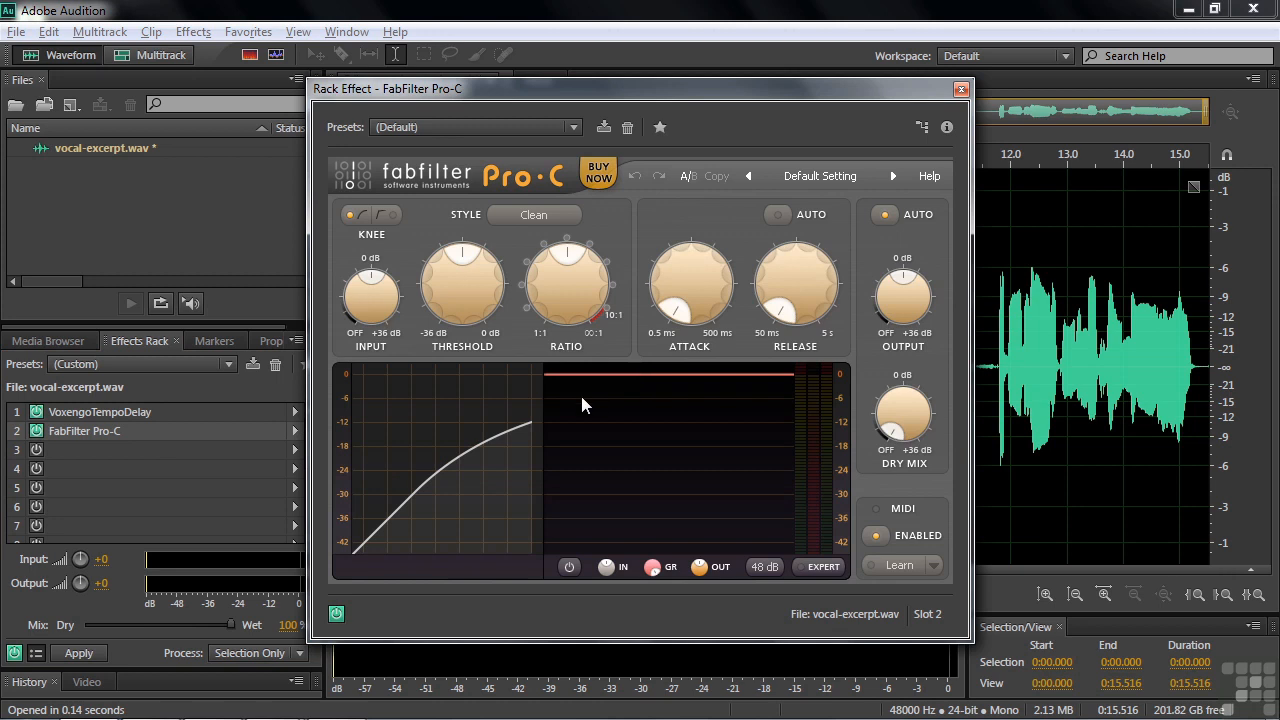
pyautogui.moveTo(683, 89); pyautogui.dragTo(852, 74)
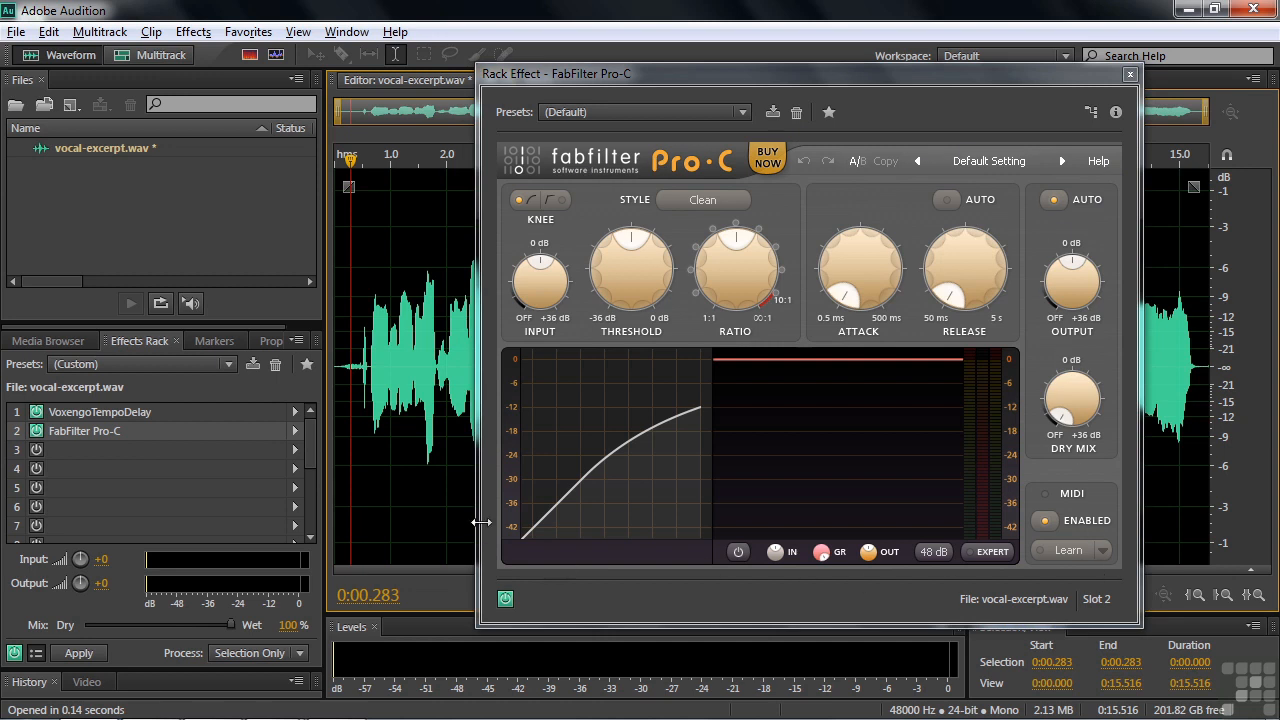
pyautogui.click(675, 72)
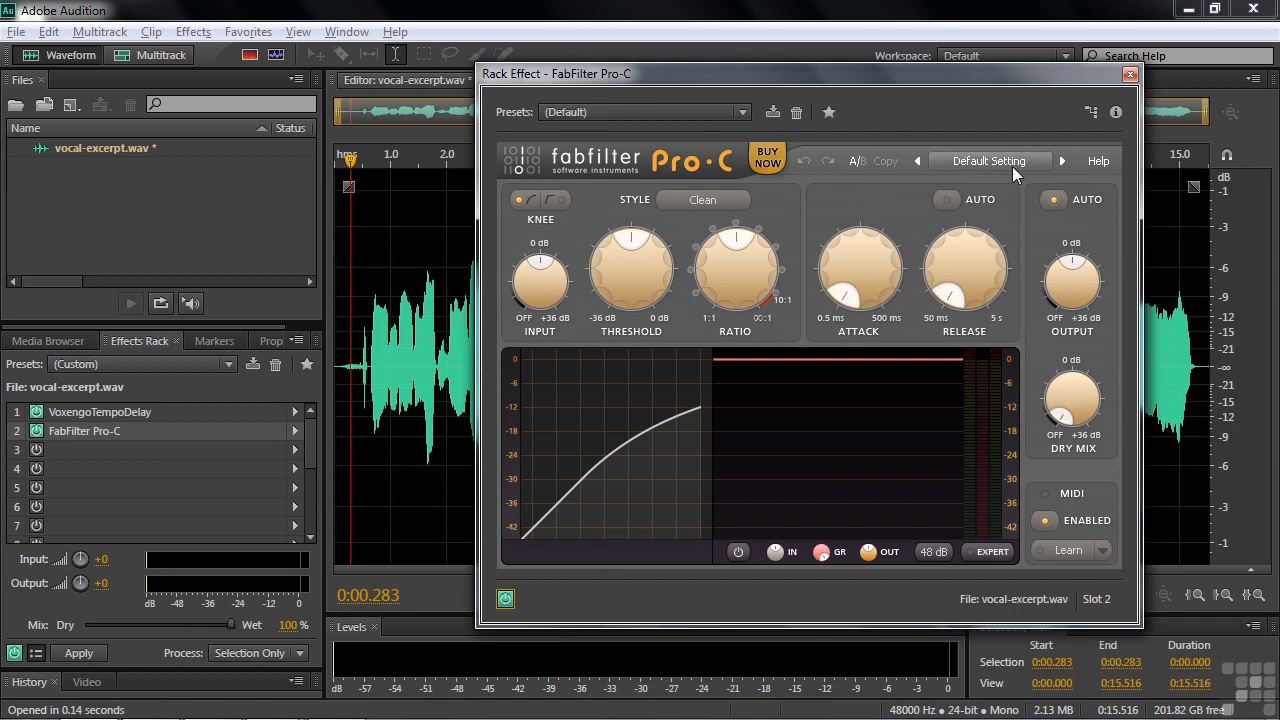
# - Load Pro-C's built-in Basic Punch bM preset and check the rack effect's own preset list
pyautogui.click(1063, 161)
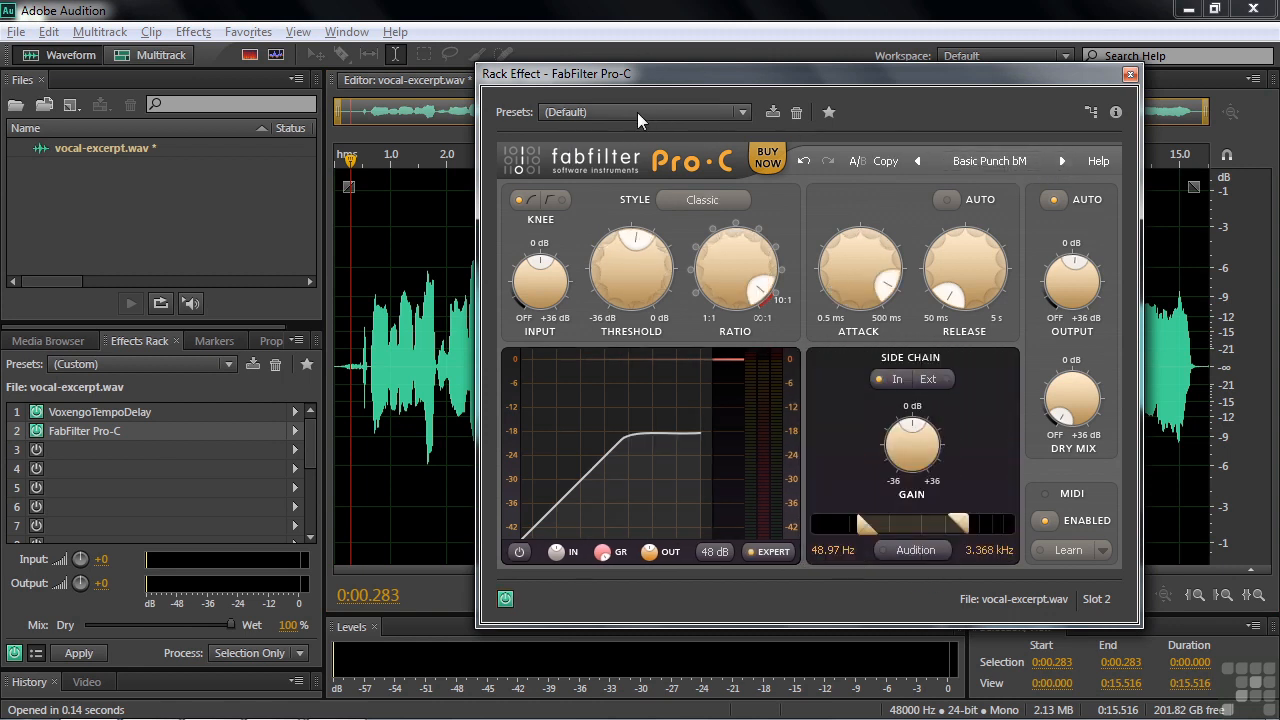
pyautogui.click(739, 115)
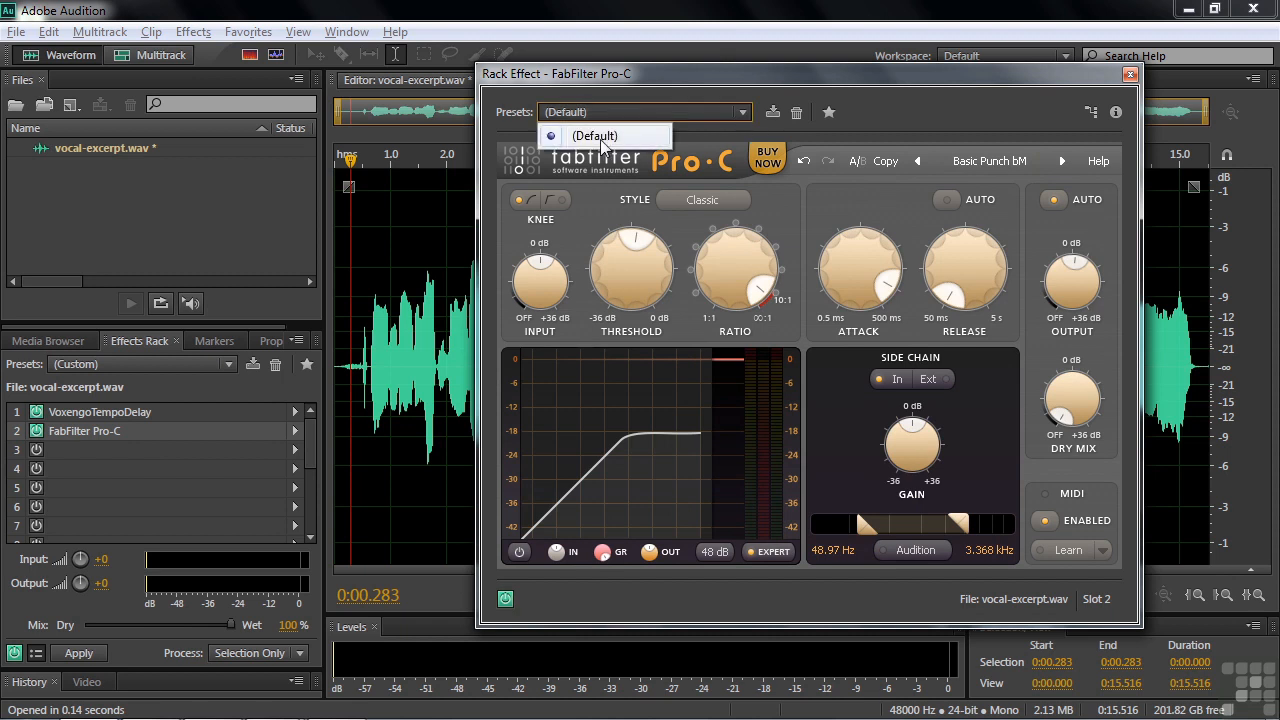
pyautogui.click(743, 113)
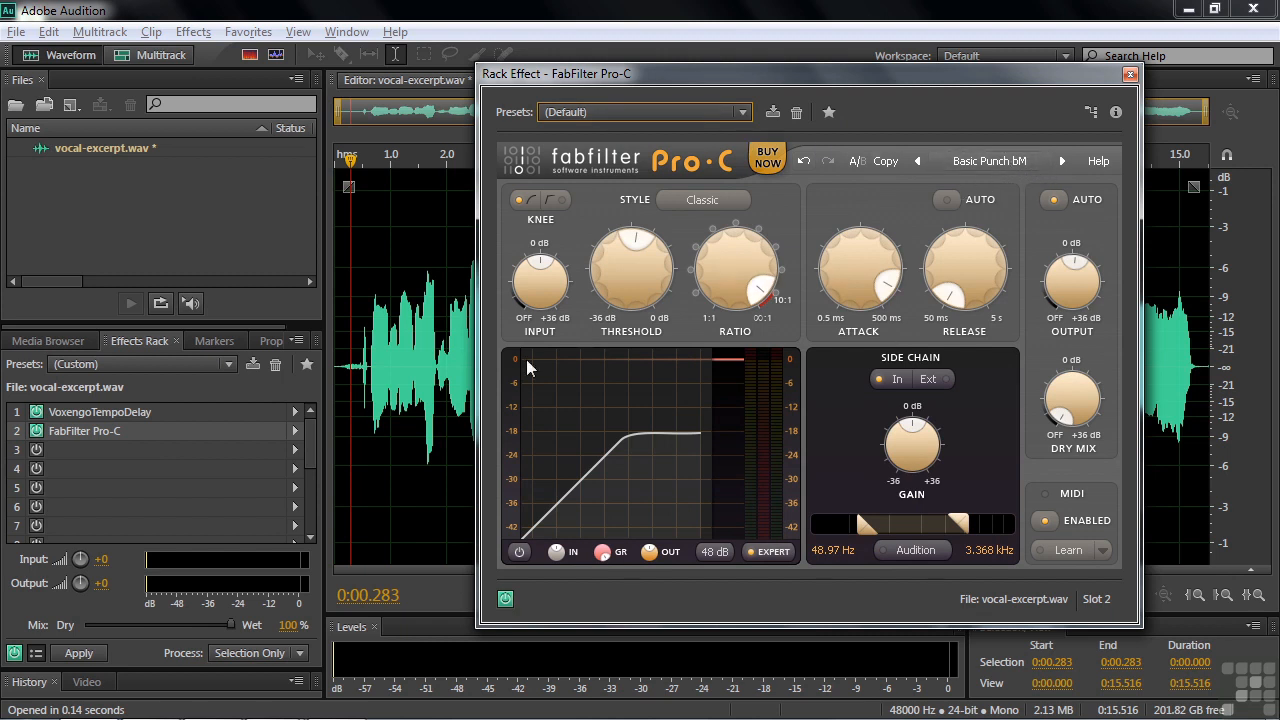
# - With VoxengoTempoDelay bypassed, play the vocal from about 0:00.248 while stepping through Pro-C's built-in presets to Hard Knee Crush bM, and stop playback
pyautogui.click(350, 357)
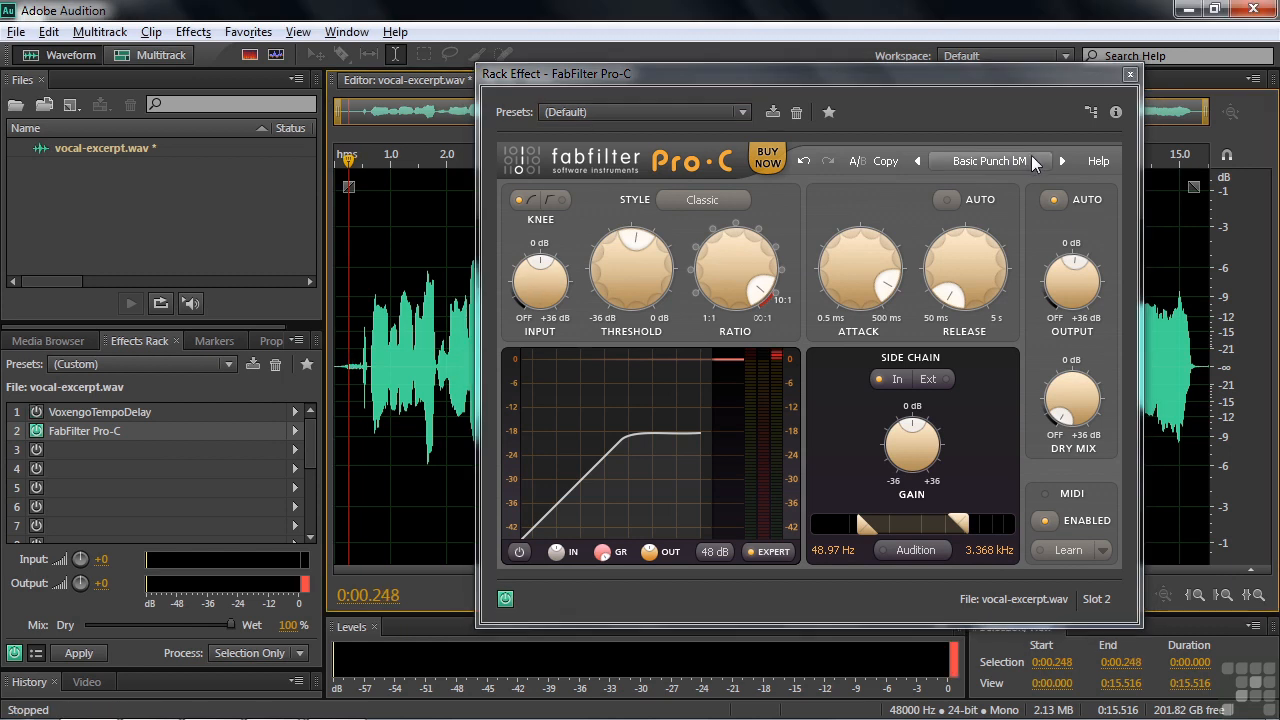
pyautogui.press('space')
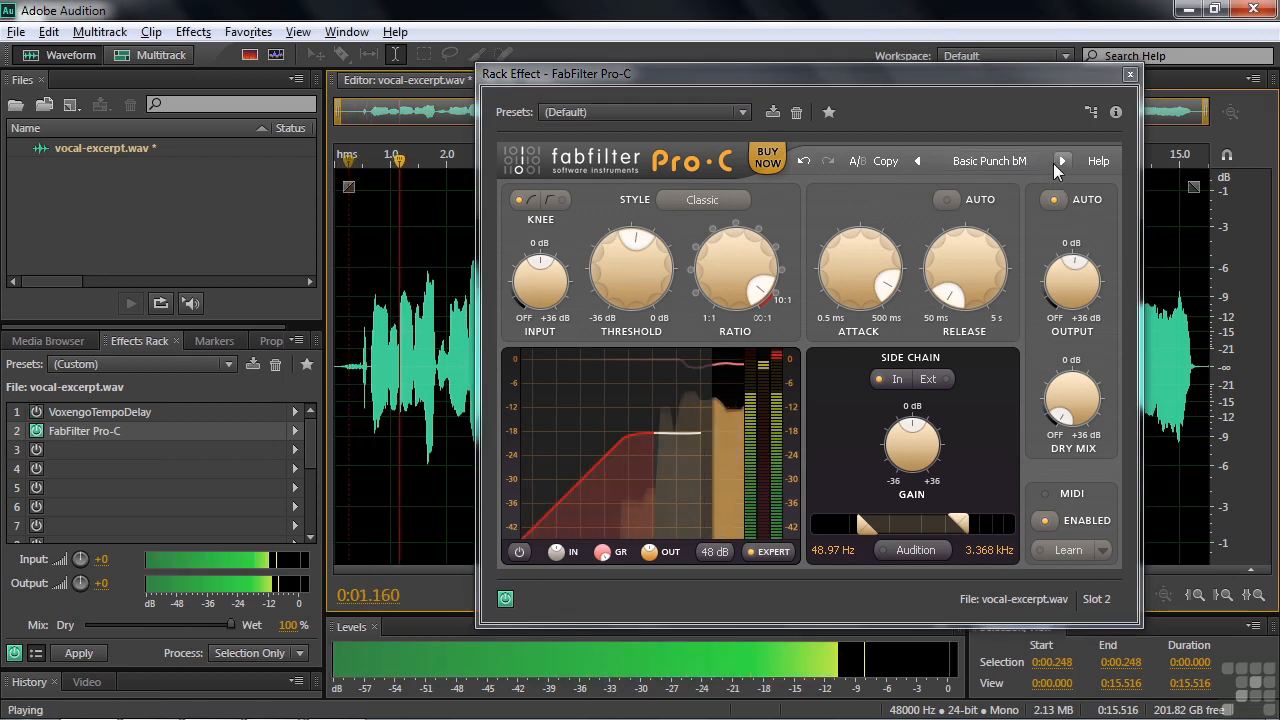
pyautogui.click(1062, 161)
pyautogui.click(1062, 161)
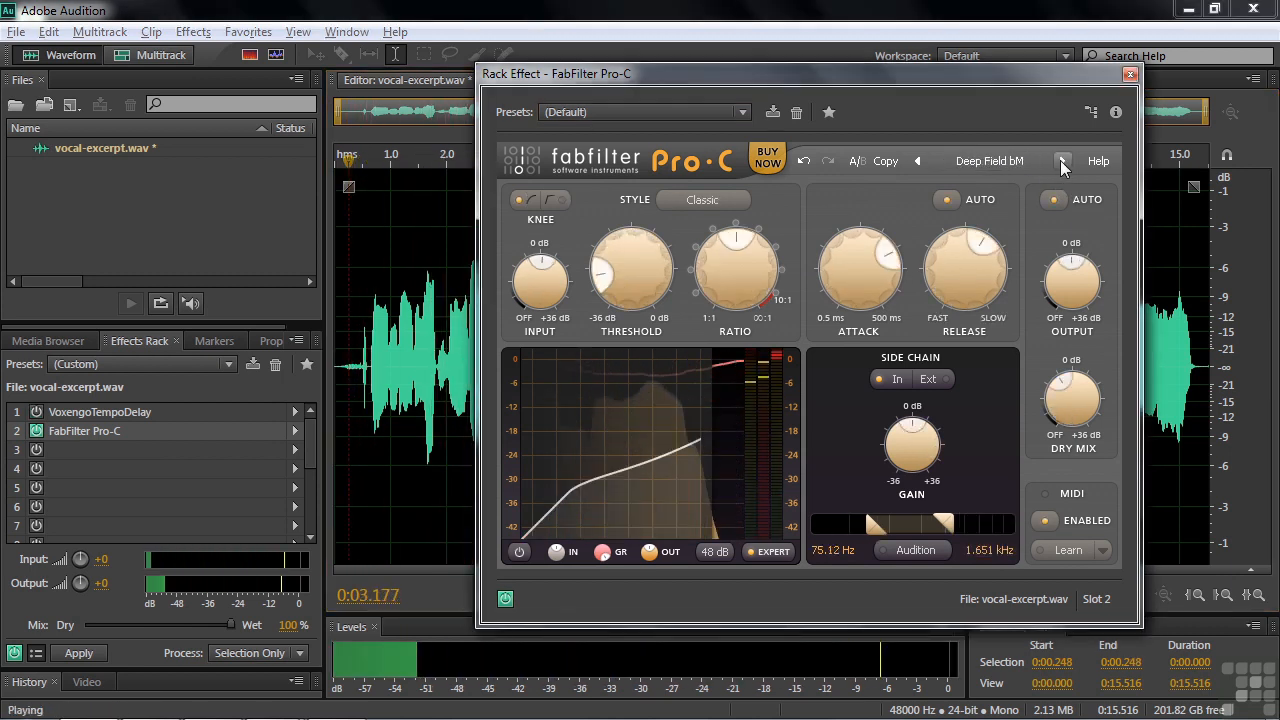
pyautogui.click(1062, 161)
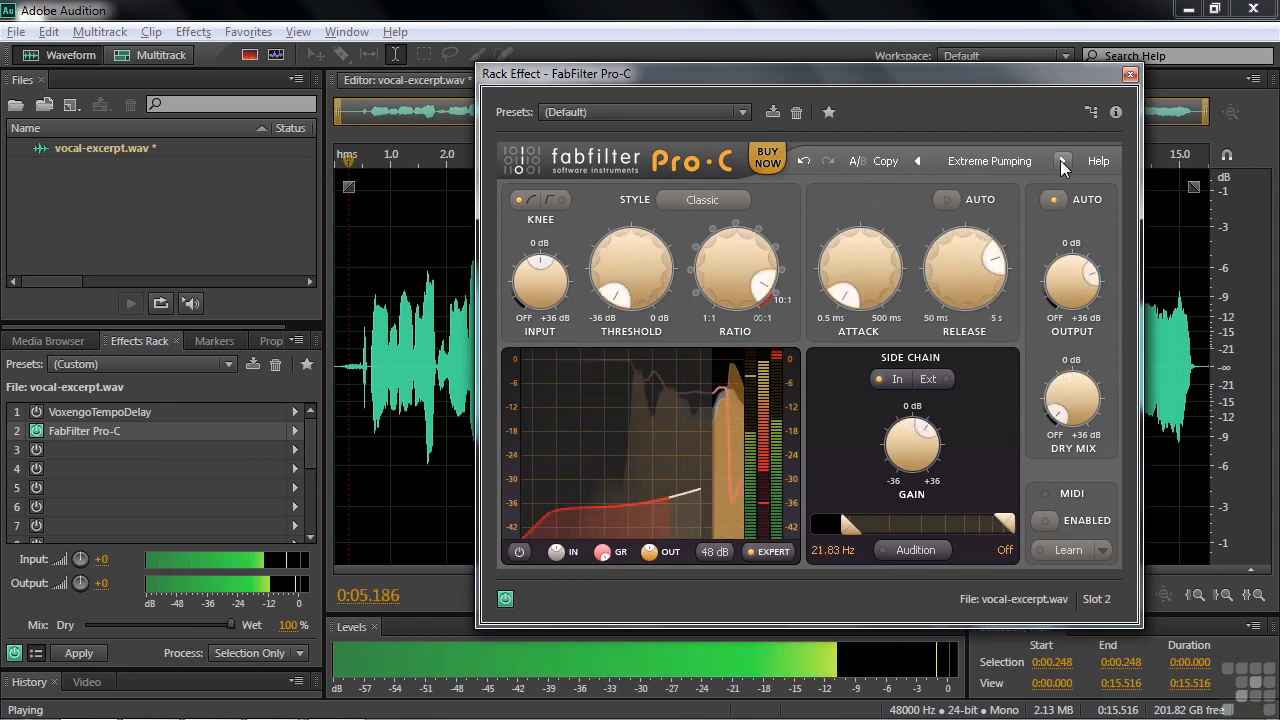
pyautogui.click(1062, 161)
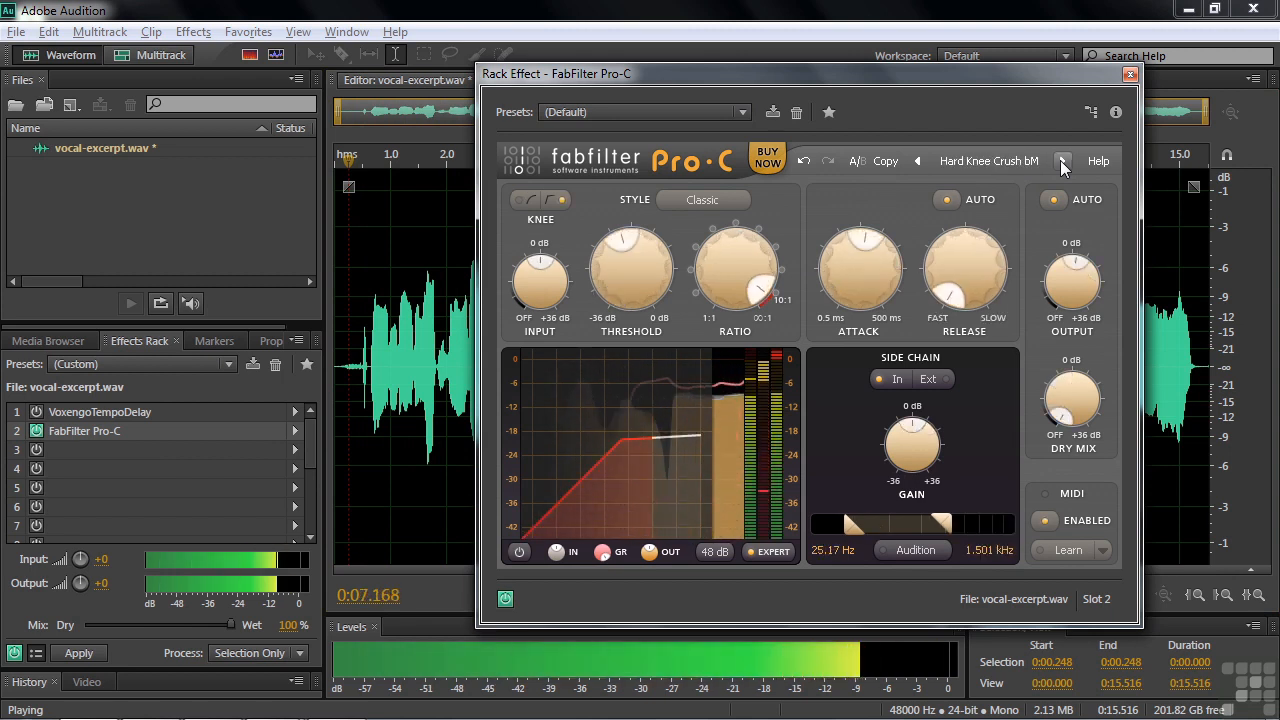
pyautogui.press('space')
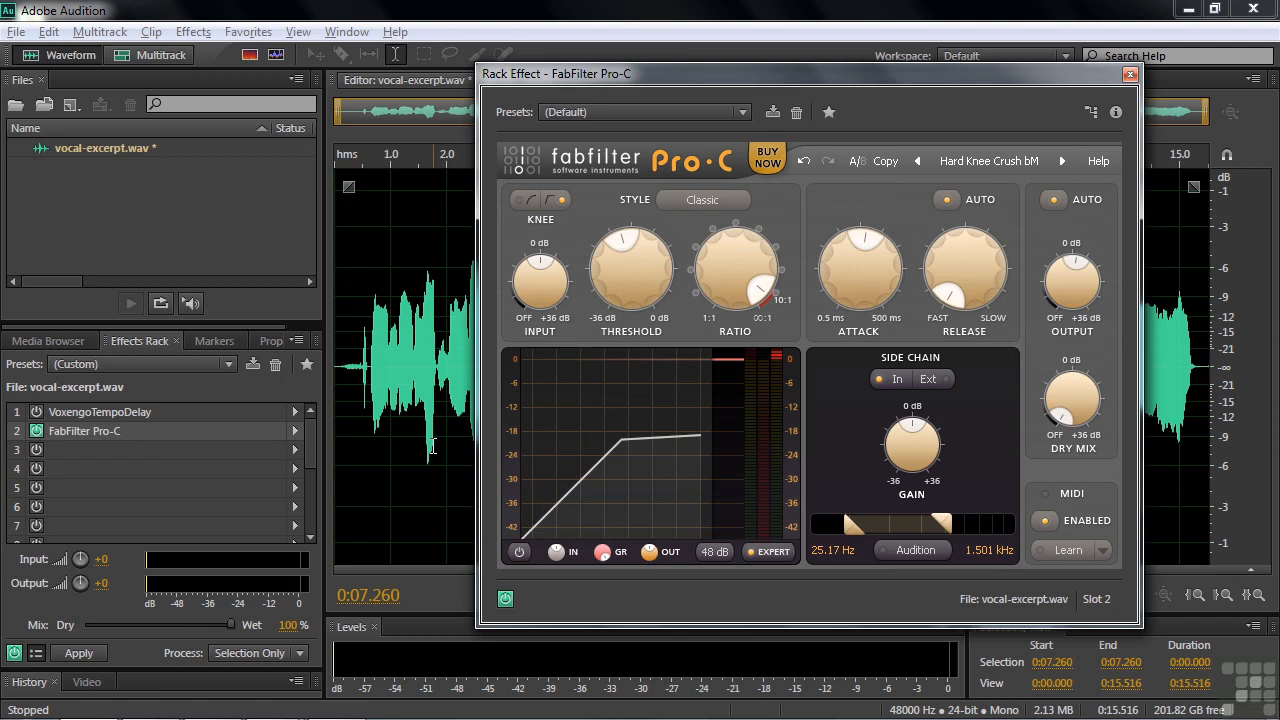
# - Switch the active rack effect from FabFilter Pro-C to VoxengoTempoDelay and open the delay's settings clear of the waveform's start
pyautogui.click(1130, 74)
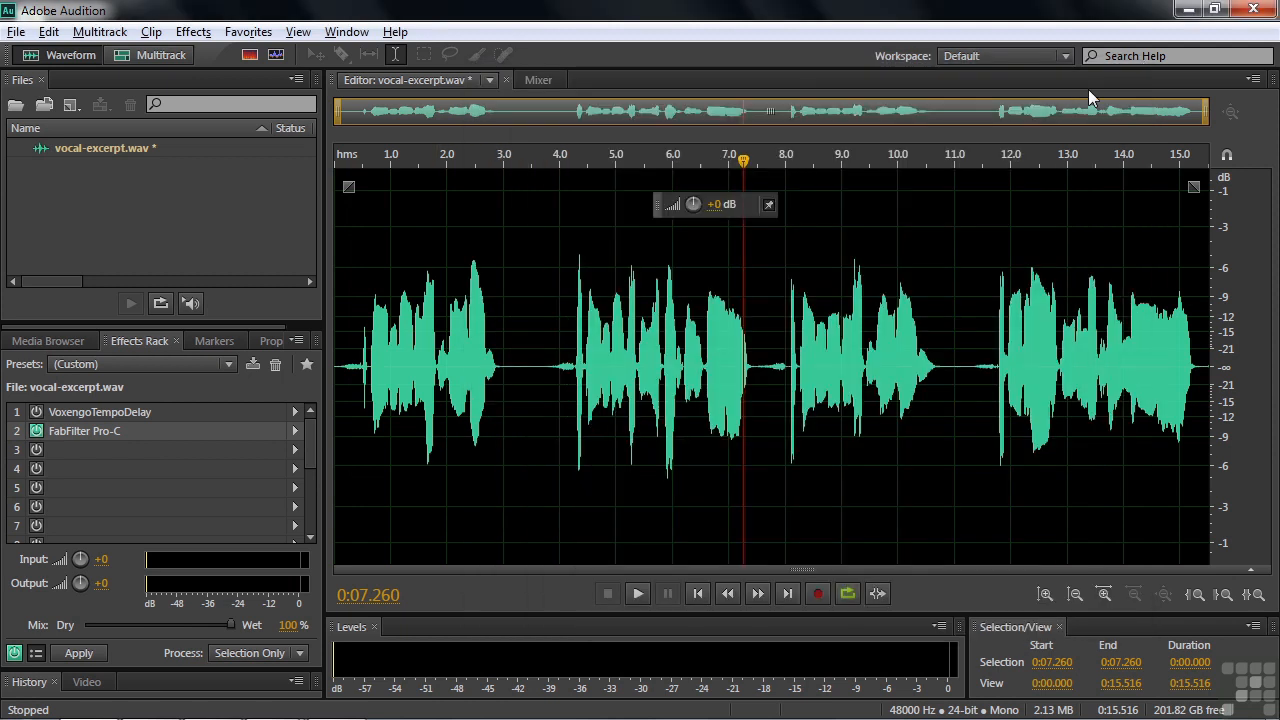
pyautogui.click(72, 413)
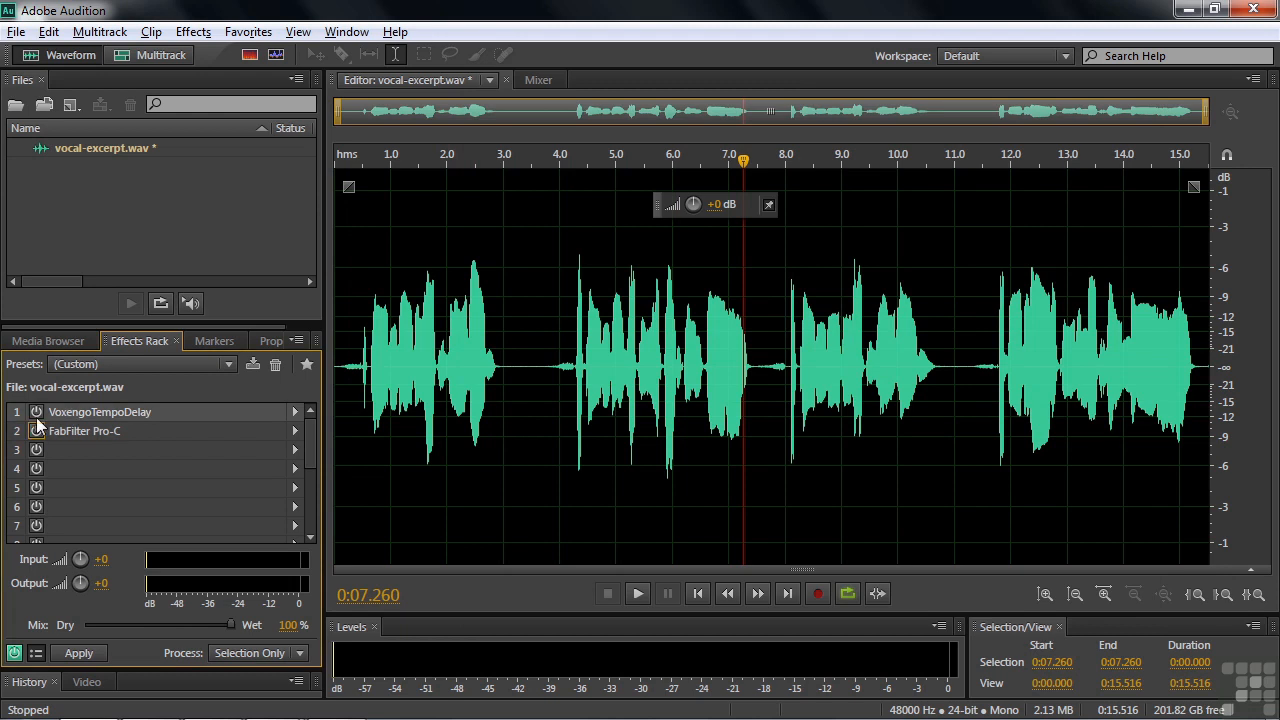
pyautogui.doubleClick(137, 413)
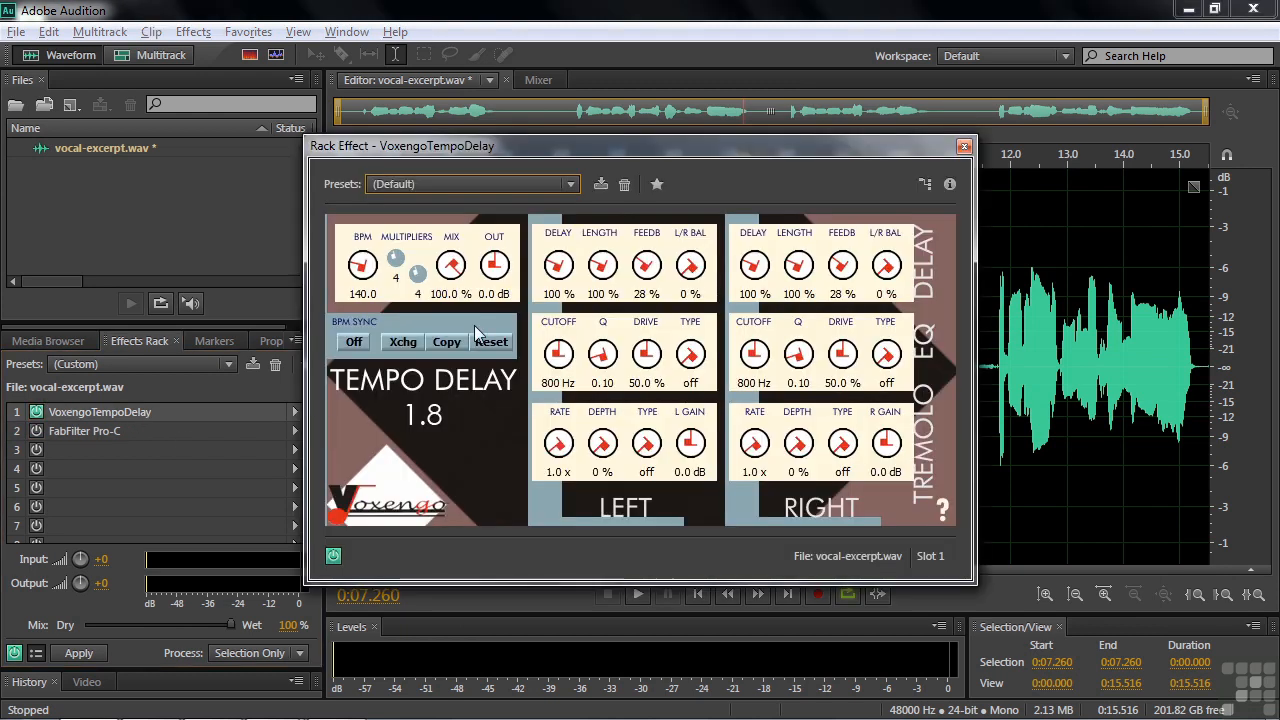
pyautogui.moveTo(705, 148); pyautogui.dragTo(810, 134)
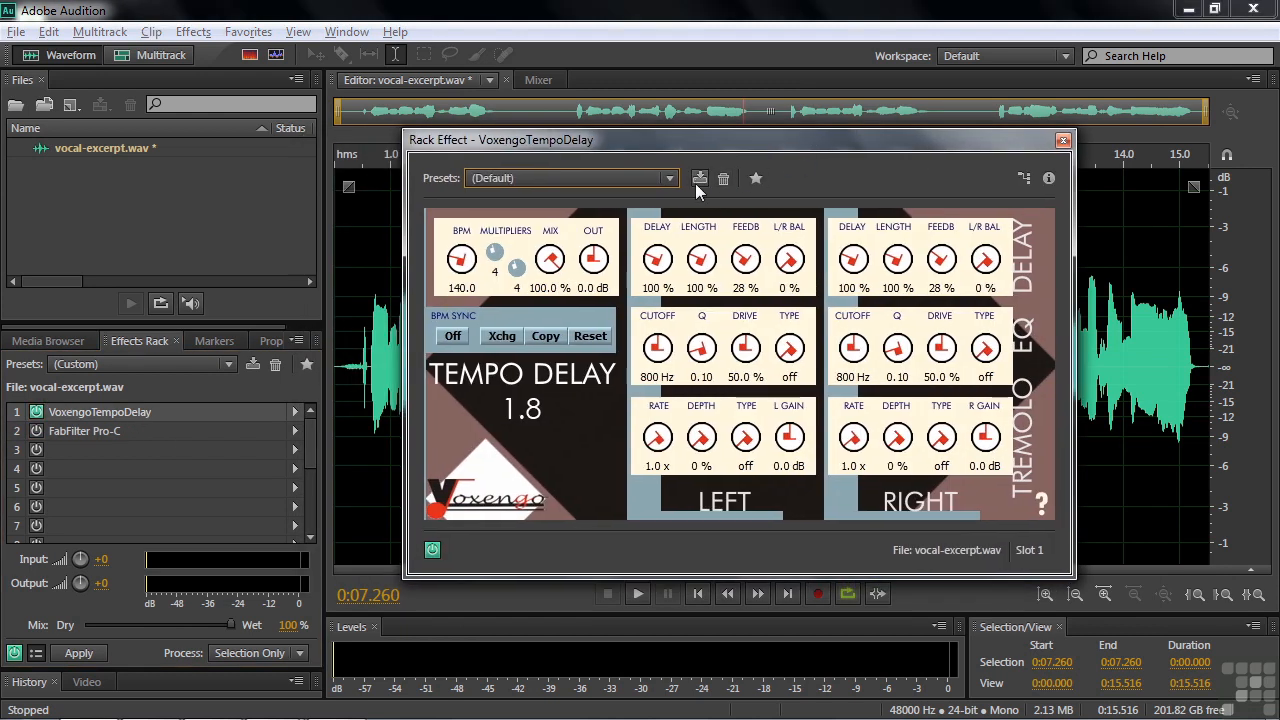
# - Play the vocal from about 0:00.461 while trying VoxengoTempoDelay's Guitar 4 preset, settle on Vocals Catherdral, and close its settings
pyautogui.click(669, 178)
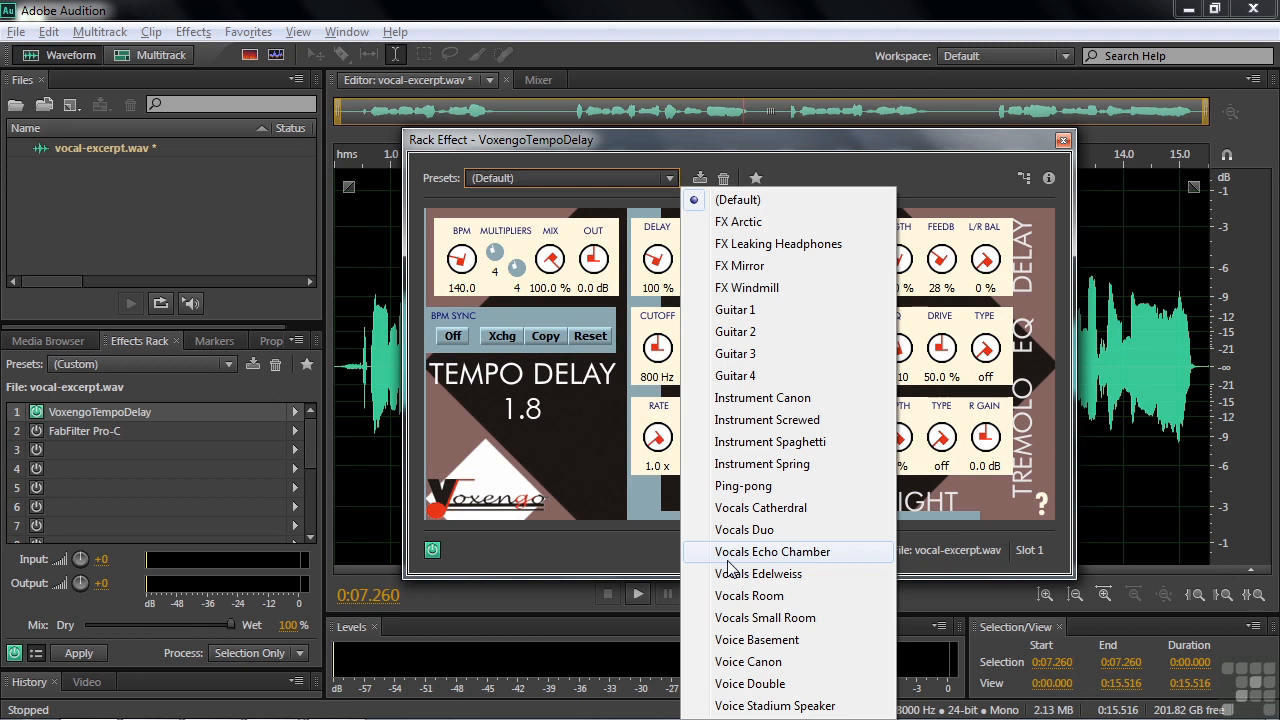
pyautogui.click(362, 378)
pyautogui.press('space')
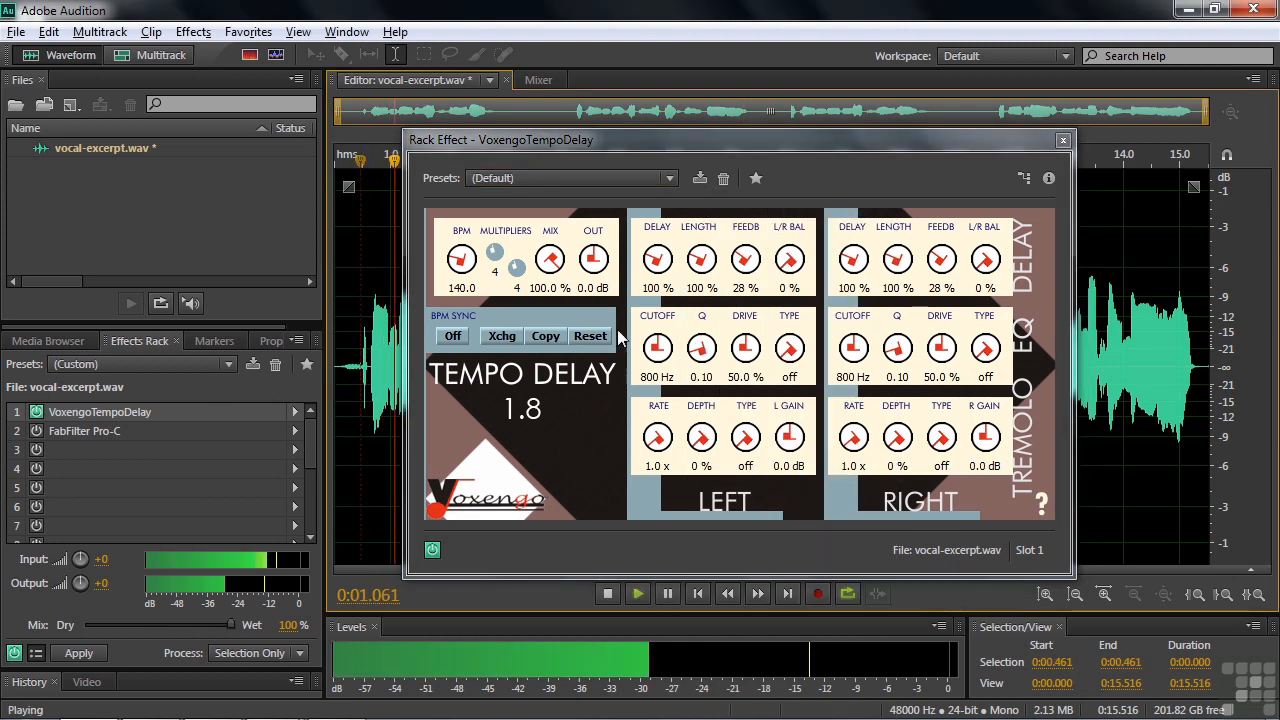
pyautogui.click(672, 177)
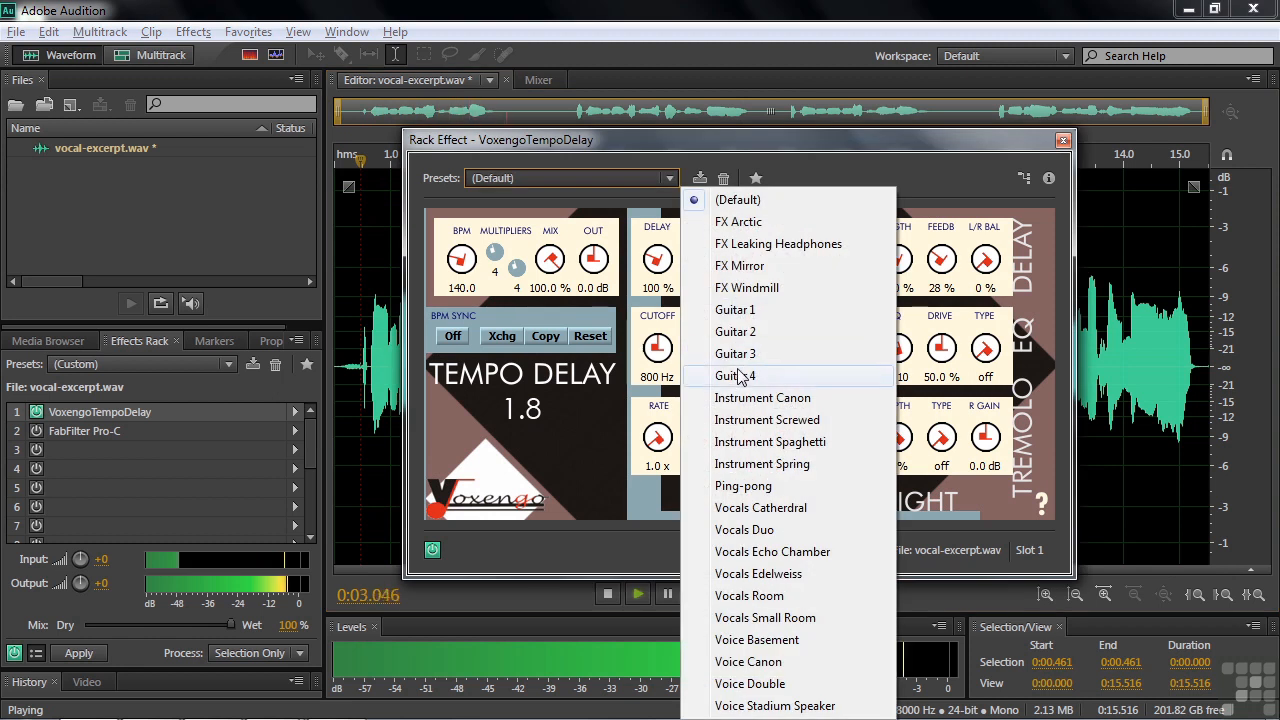
pyautogui.click(663, 369)
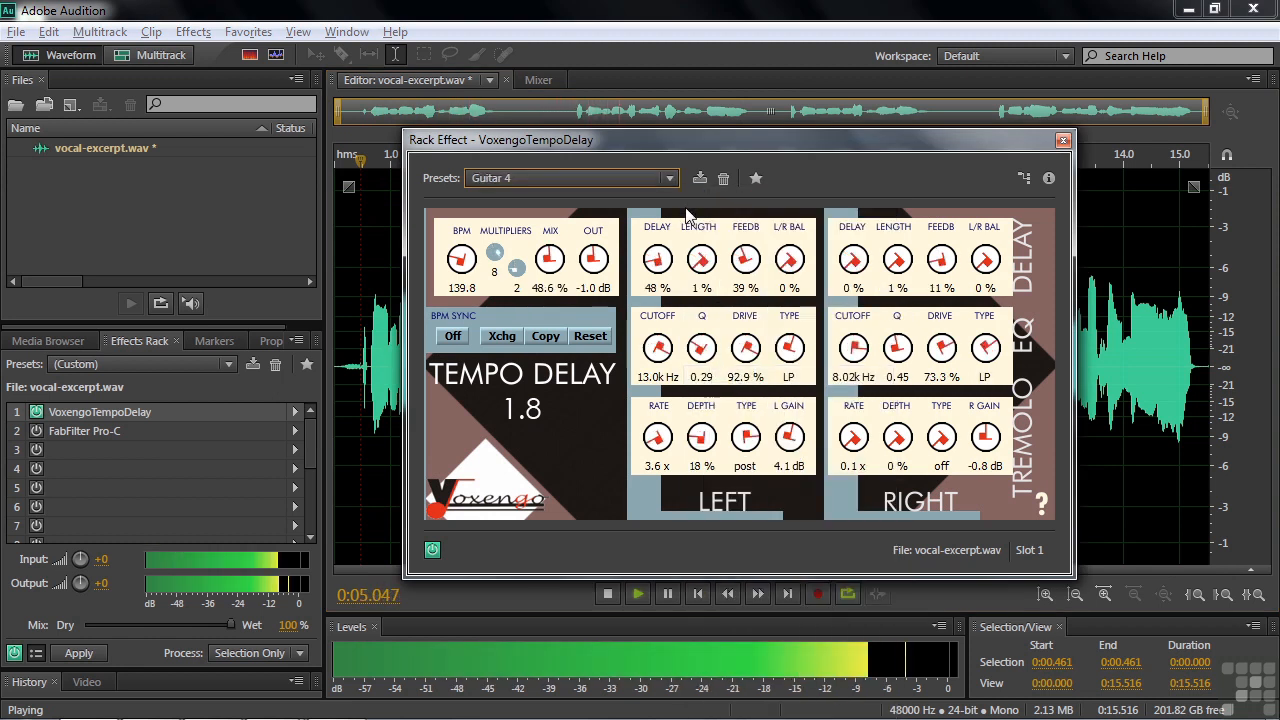
pyautogui.click(669, 177)
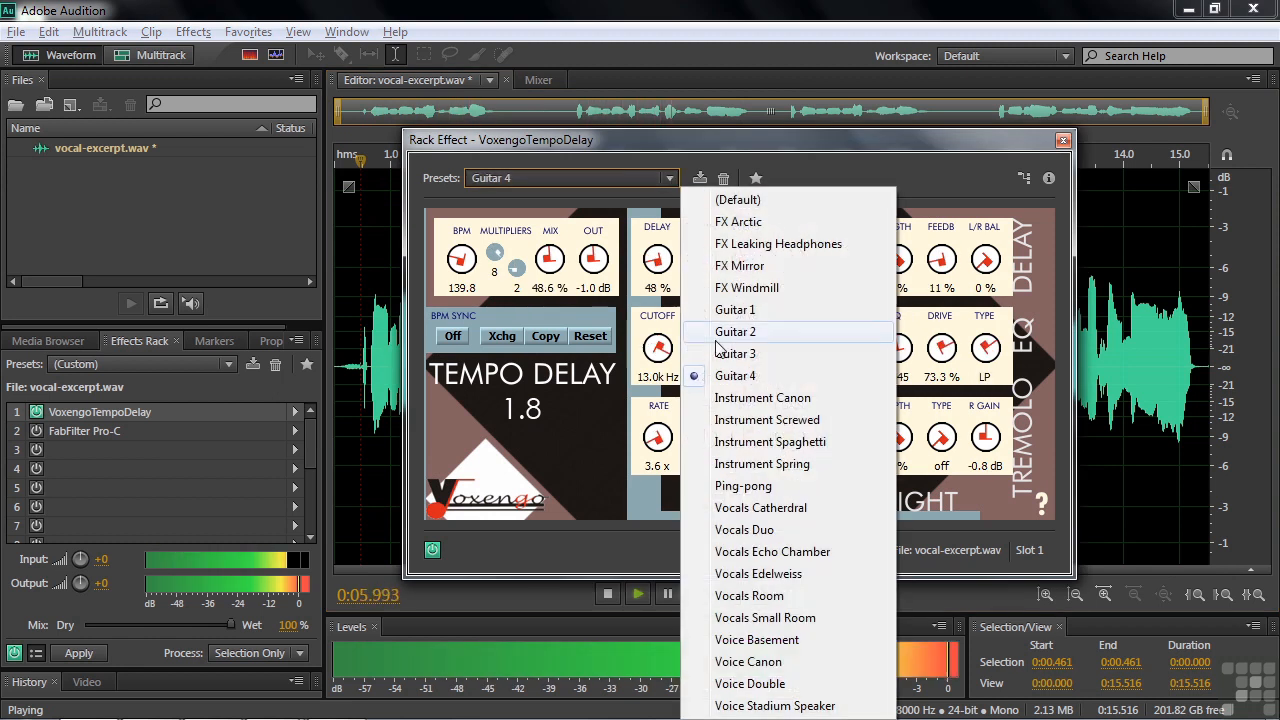
pyautogui.click(736, 508)
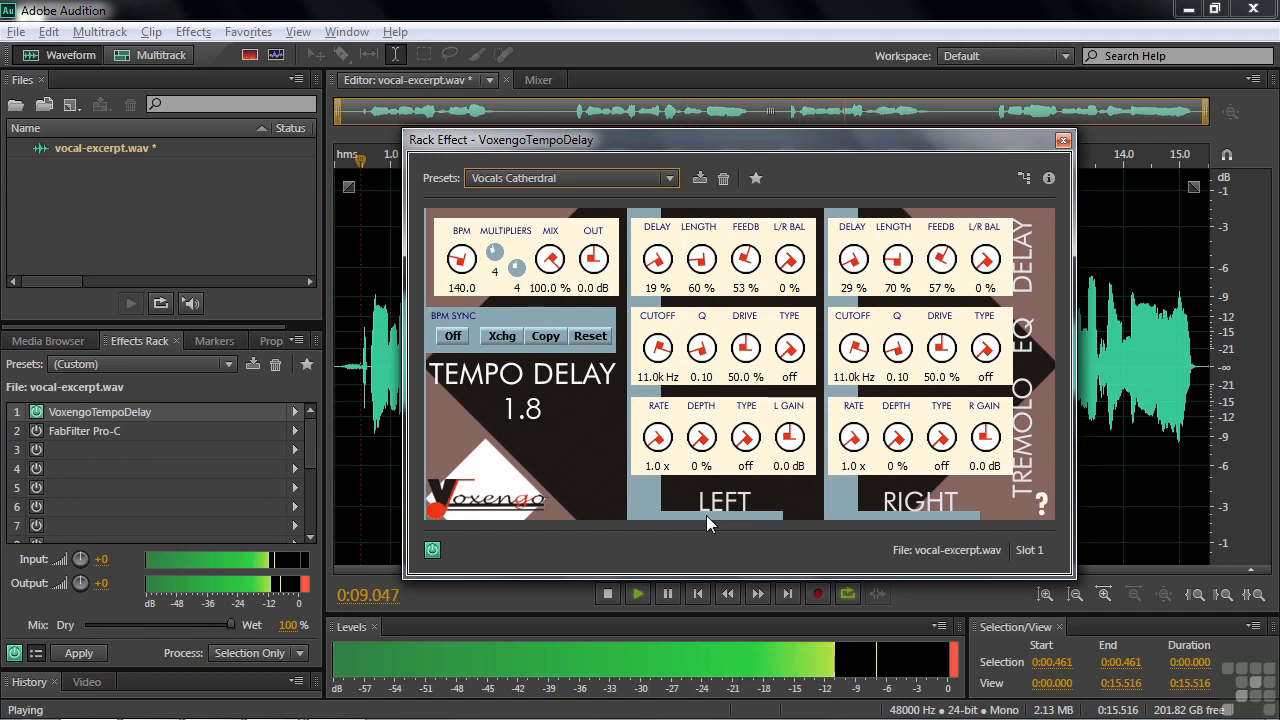
pyautogui.press('space')
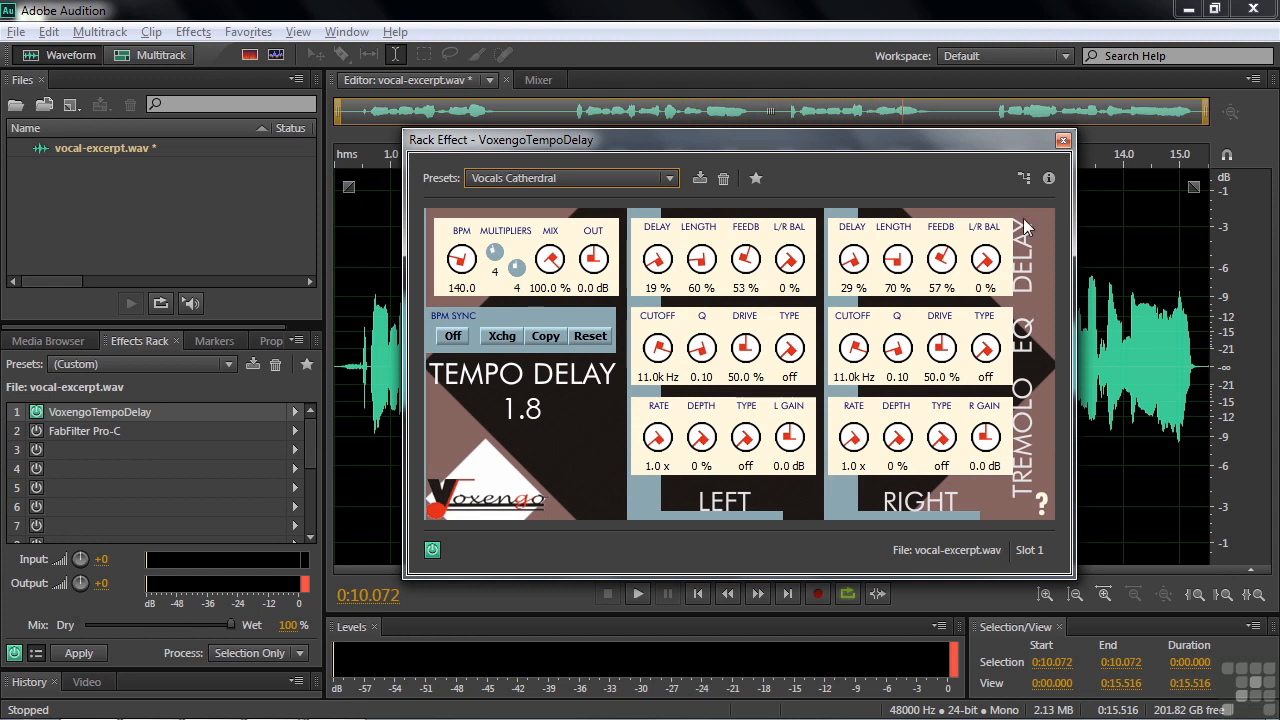
pyautogui.click(1063, 140)
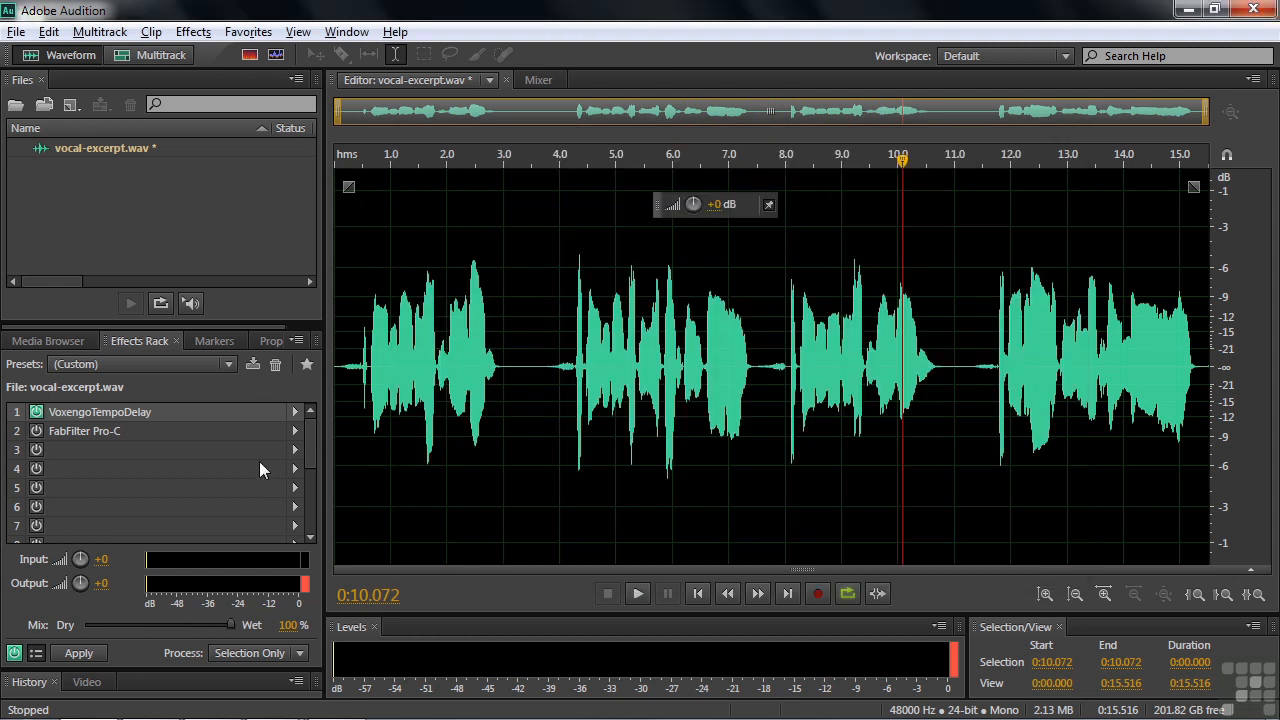